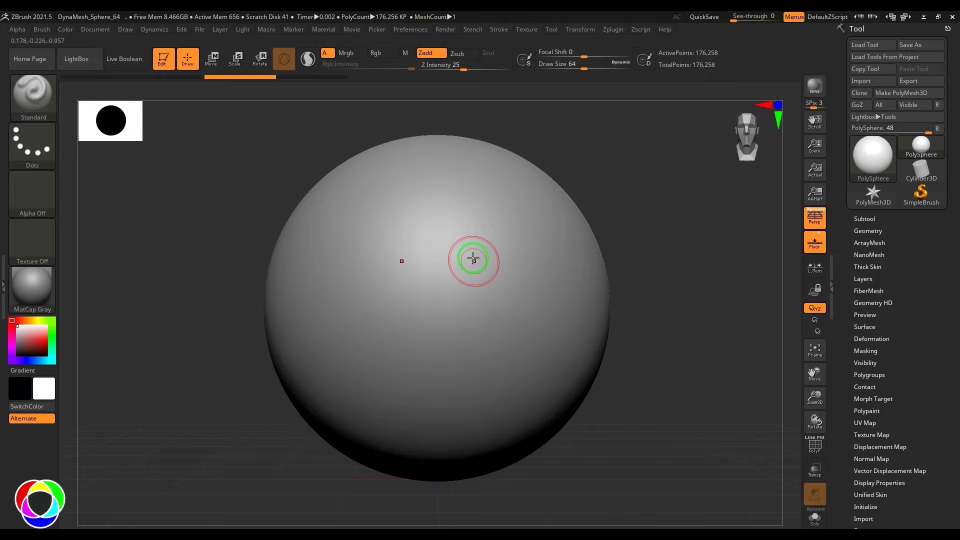
Sculpt trial strokes on the sphere with the Standard brush at a draw size of about 50, and undo them
key(s)
drag(482, 253, 486, 351)
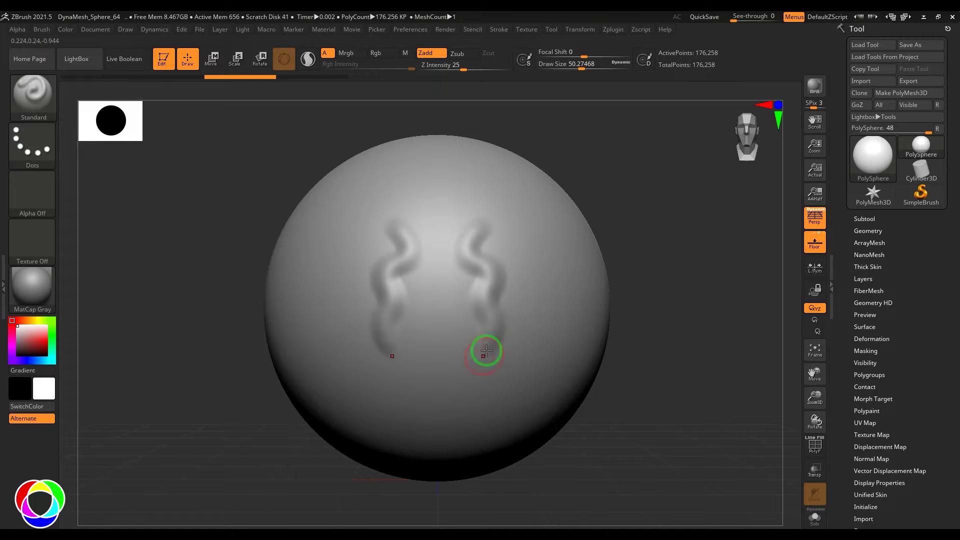
drag(692, 294, 649, 292)
drag(539, 326, 579, 269)
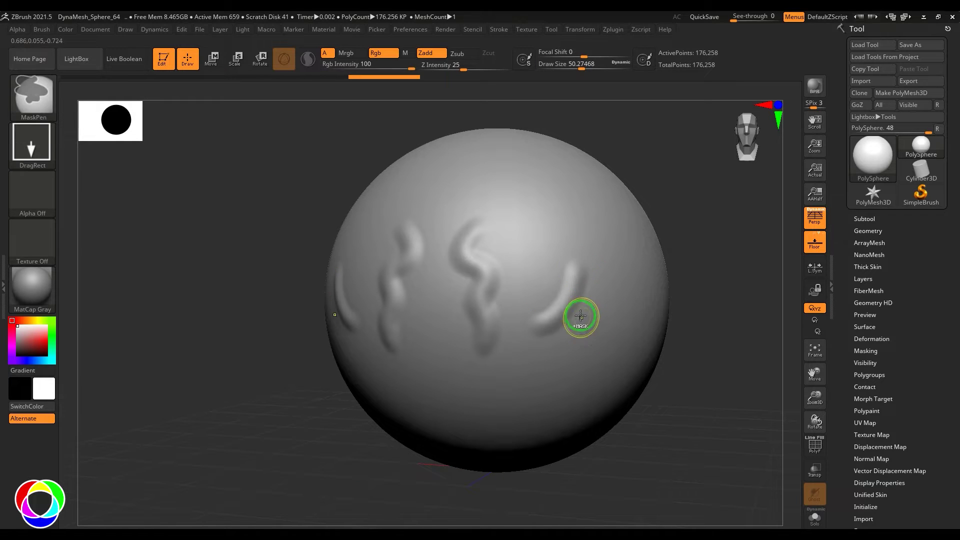
key(ctrl+z)
key(ctrl+z)
Reduce the draw size to about 24, sculpt two thin zigzag strokes on the sphere, and undo both
key(s)
drag(541, 299, 534, 299)
mouse_move(565, 245)
mouse_down()
mouse_move(534, 280)
mouse_move(550, 354)
mouse_up()
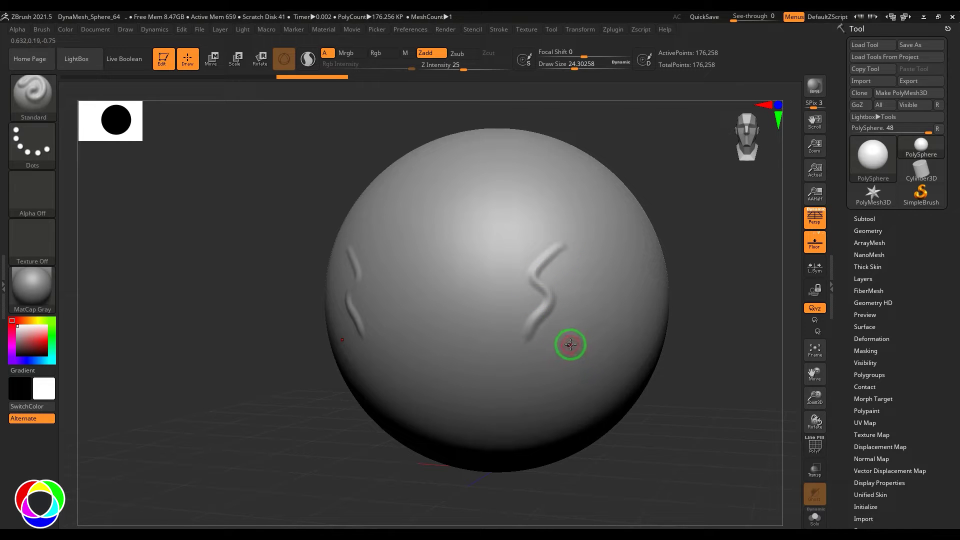
drag(498, 257, 495, 345)
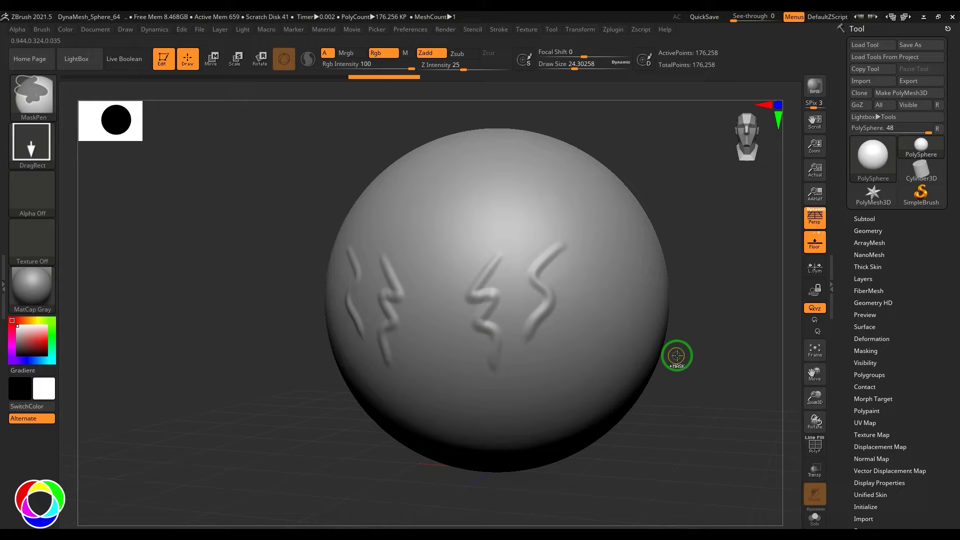
key(ctrl+z)
key(ctrl+z)
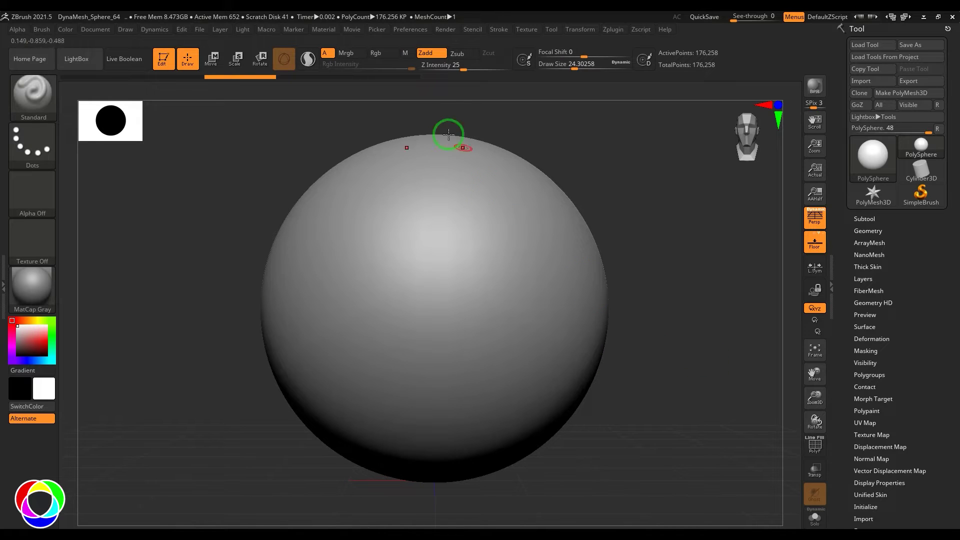
Review the global tablet sensitivity preferences and the Standard brush's tablet pressure settings
click(410, 29)
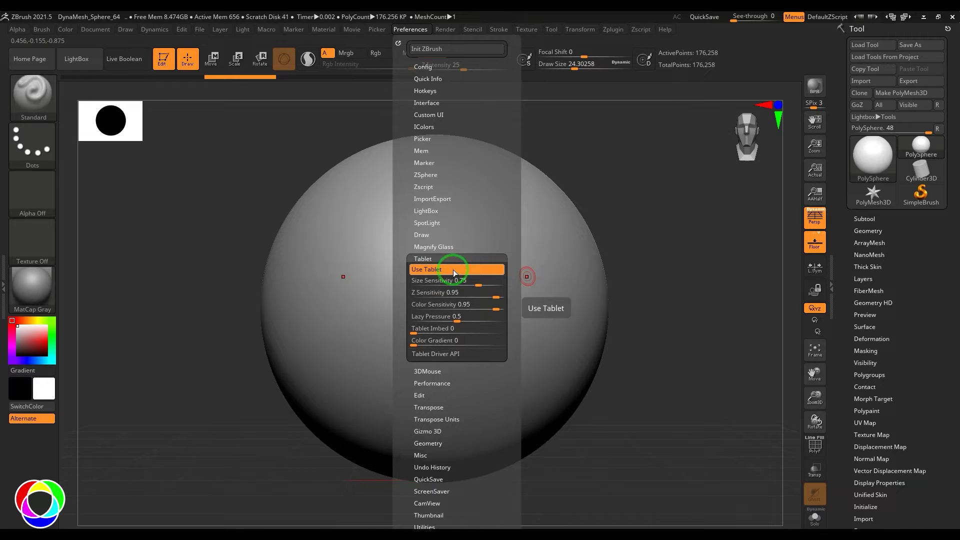
click(479, 283)
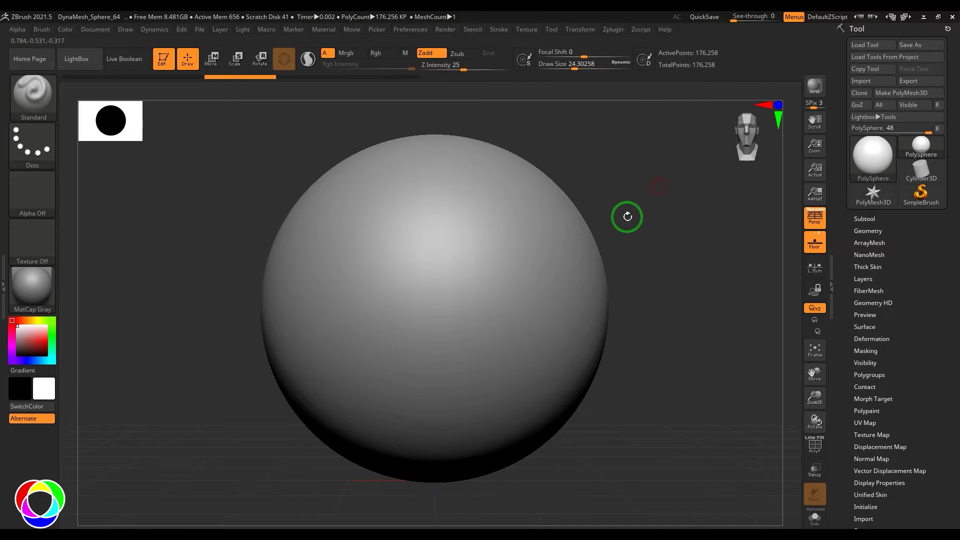
click(42, 30)
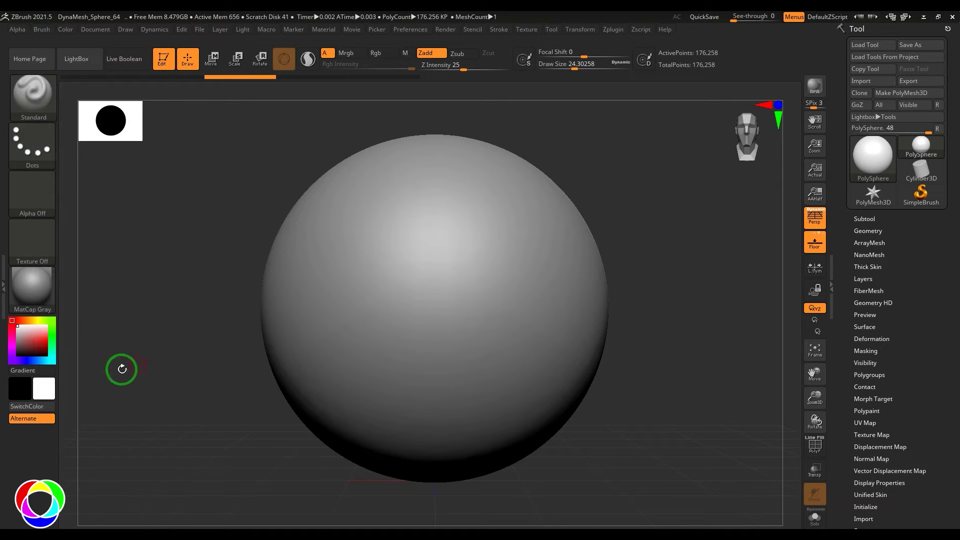
click(42, 29)
click(91, 378)
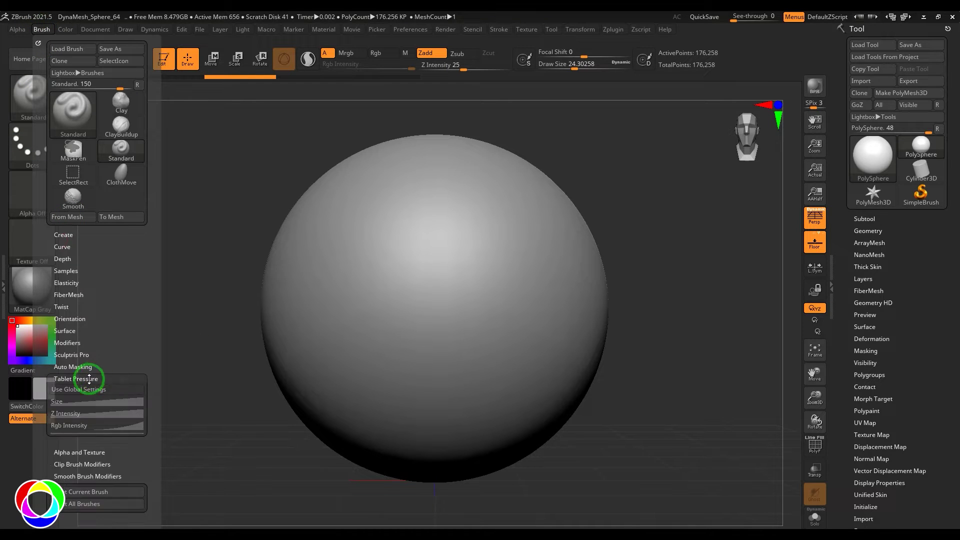
click(91, 379)
drag(110, 357, 109, 342)
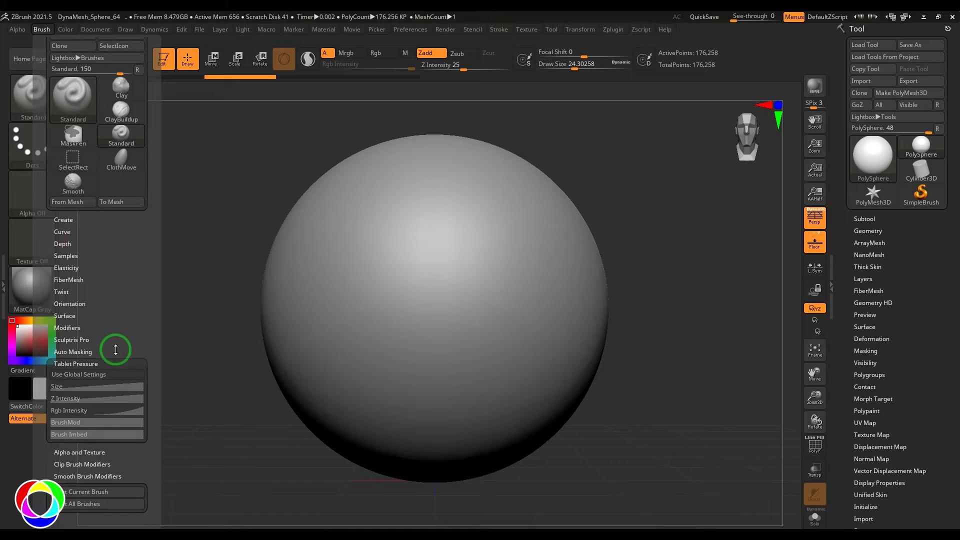
Inspect the Standard brush's pen pressure curve for Size, and close the curve editor
click(120, 387)
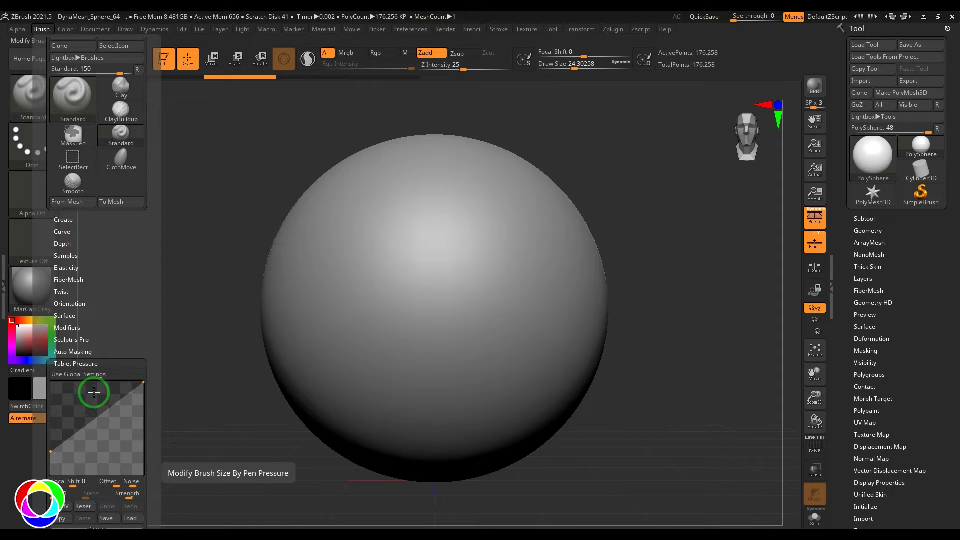
mouse_move(100, 349)
mouse_down()
mouse_move(97, 279)
mouse_move(107, 246)
mouse_up()
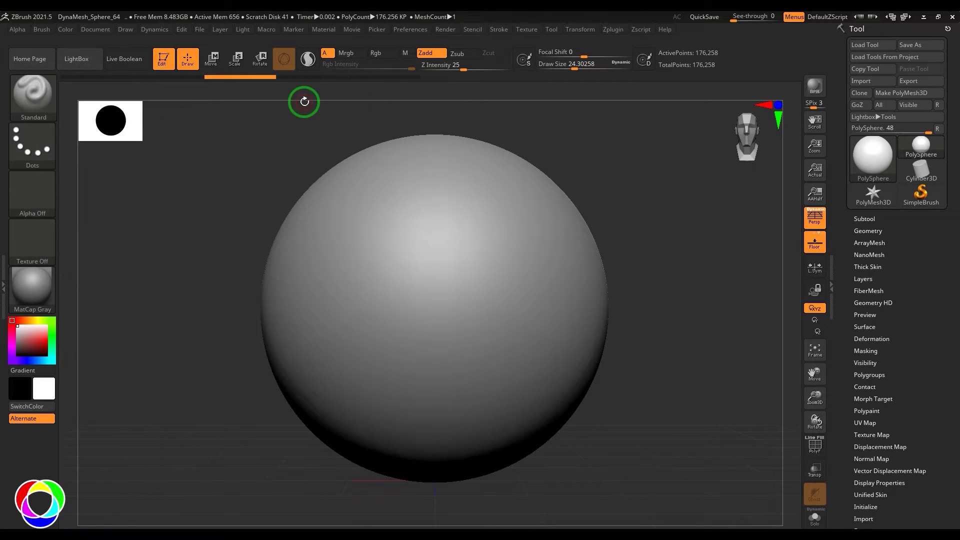
click(41, 29)
drag(123, 348, 108, 265)
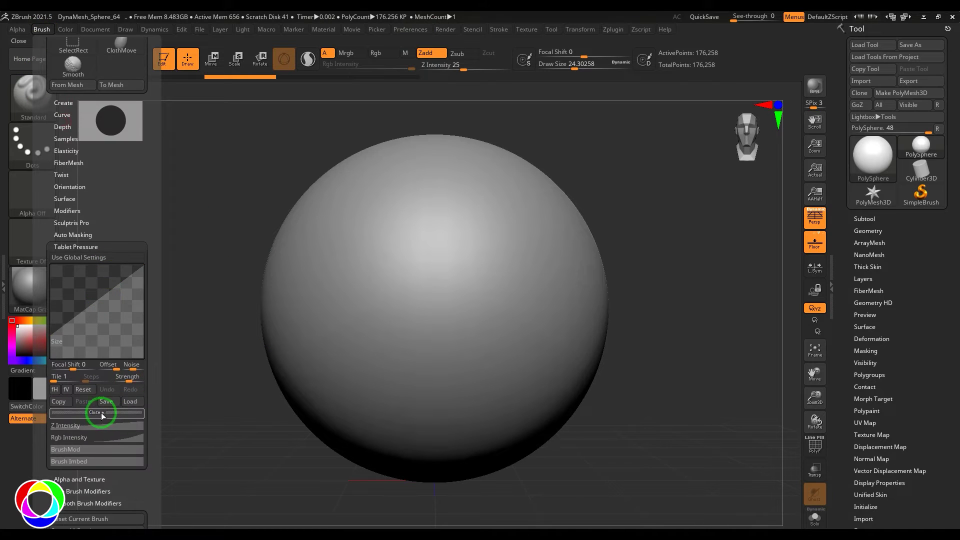
click(104, 413)
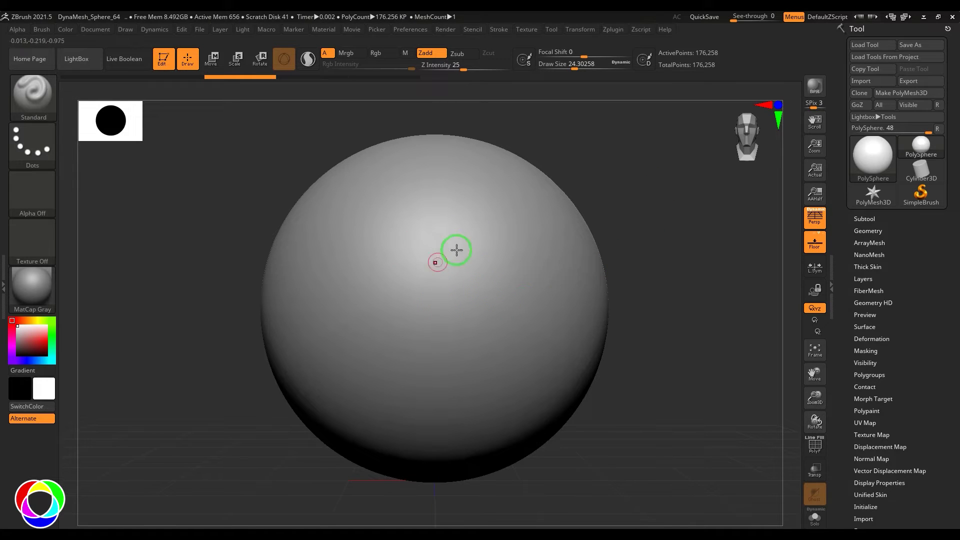
Sculpt several symmetrical wavy strokes on the front of the sphere to test pen pressure, and undo them all
mouse_move(495, 218)
mouse_down()
mouse_move(467, 246)
mouse_move(495, 325)
mouse_up()
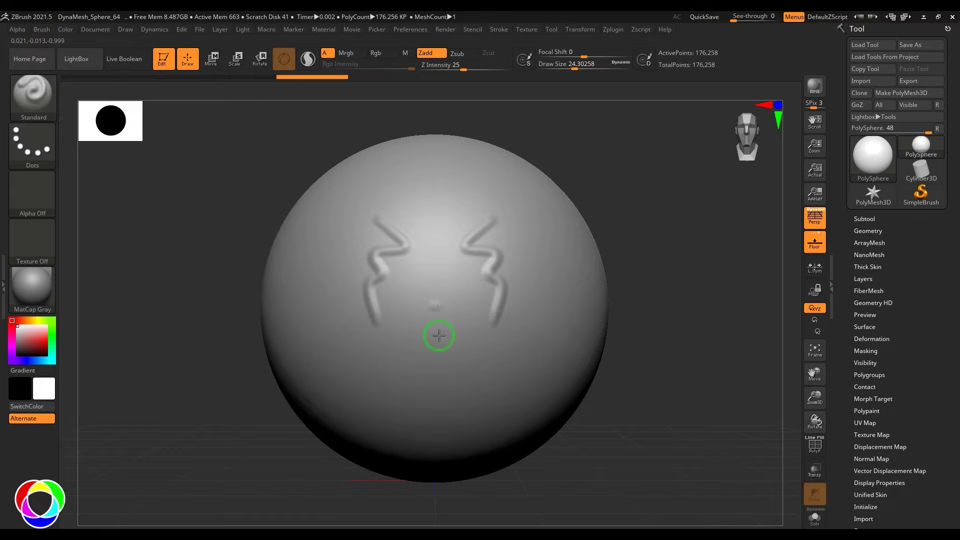
drag(439, 336, 481, 384)
mouse_move(449, 298)
mouse_down()
mouse_move(480, 328)
mouse_move(504, 375)
mouse_up()
mouse_move(645, 270)
mouse_down()
mouse_move(617, 274)
mouse_move(628, 278)
mouse_up()
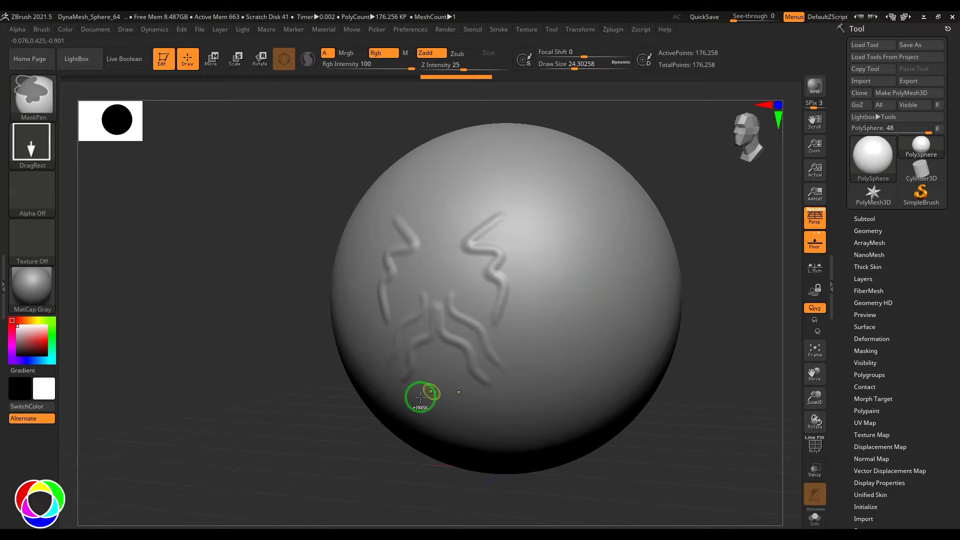
key(ctrl+z)
key(ctrl+z)
key(ctrl+z)
key(ctrl+z)
drag(121, 288, 85, 244)
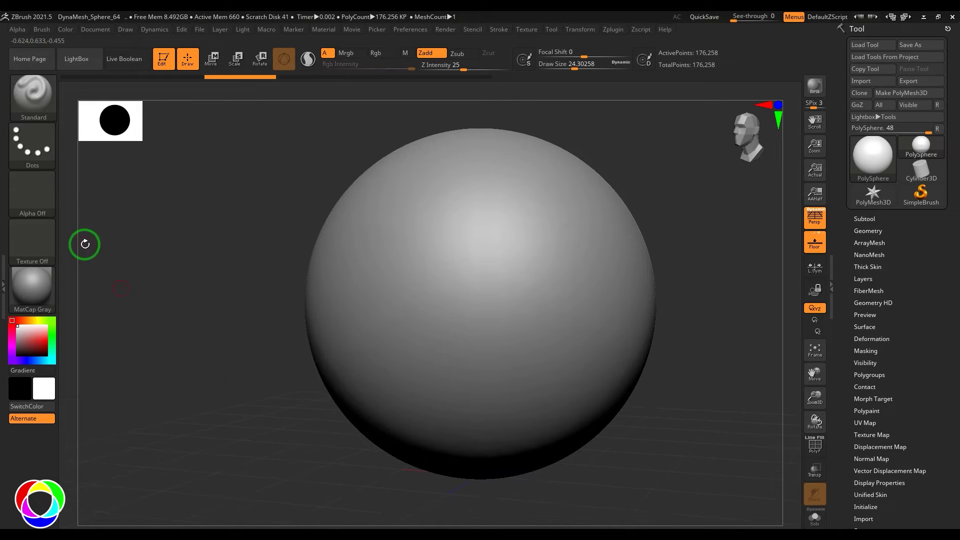
Sculpt a trial line on the upper sphere using the Dots stroke type, and undo it
click(29, 145)
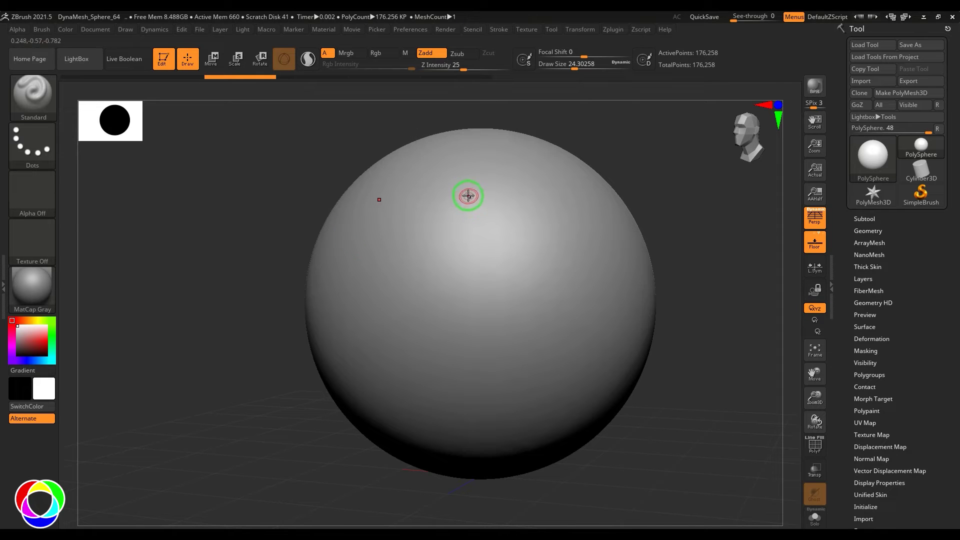
drag(469, 192, 495, 278)
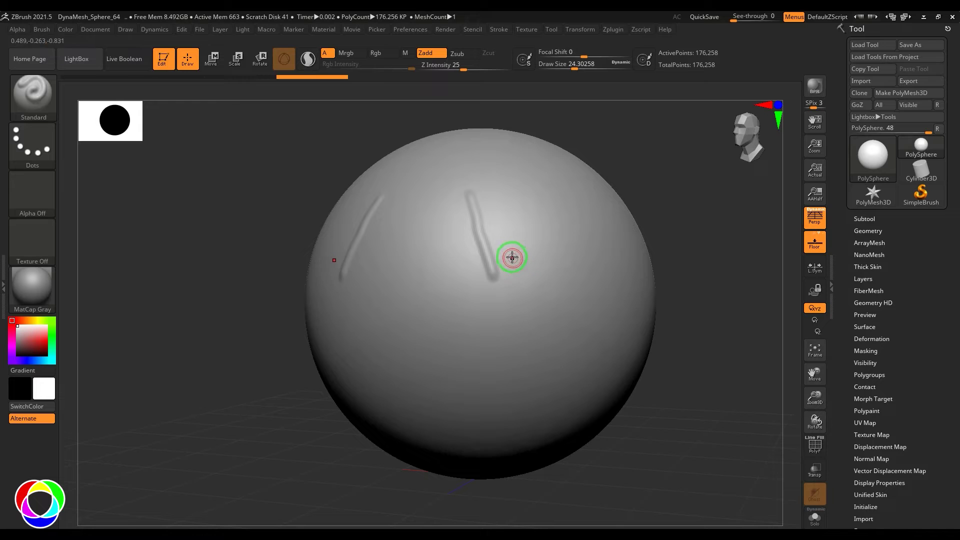
key(ctrl+z)
Switch the stroke type to FreeHand, sculpt trial strokes on the sphere, and undo them
click(47, 154)
click(187, 152)
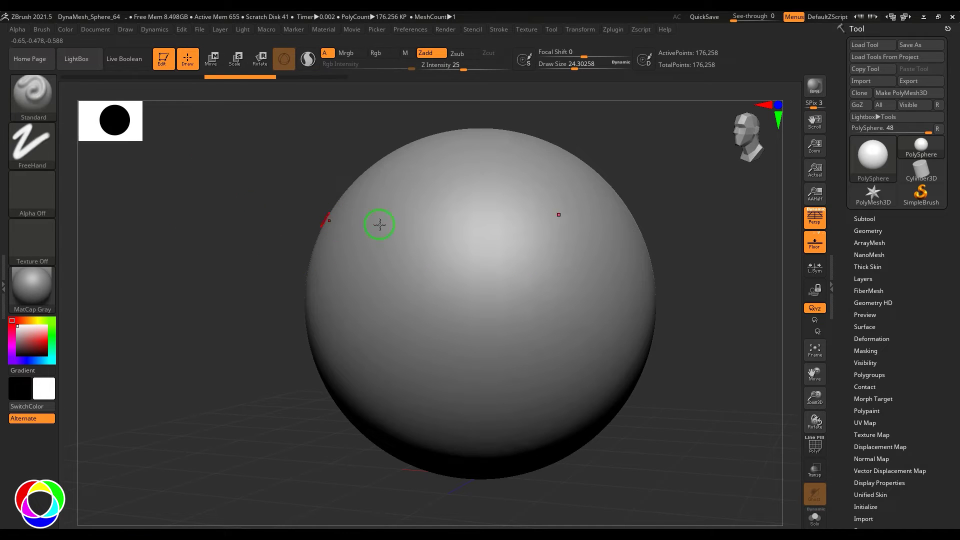
drag(470, 195, 465, 314)
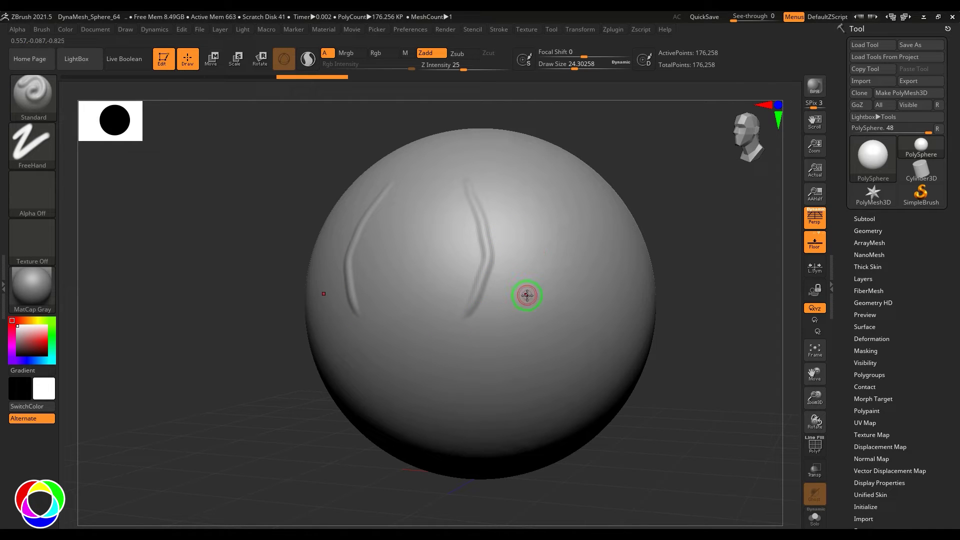
drag(540, 263, 564, 330)
key(ctrl)
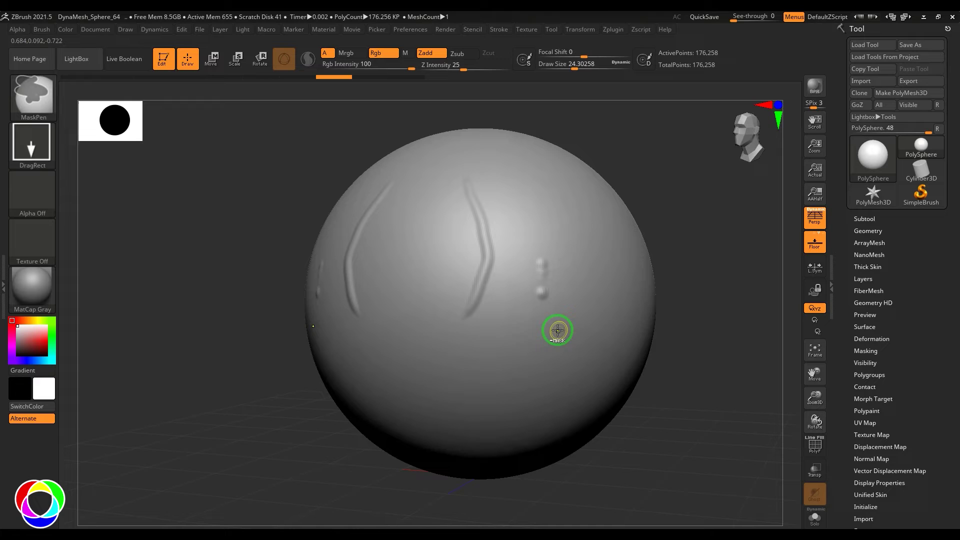
key(ctrl+z)
key(ctrl+z)
key(ctrl+z)
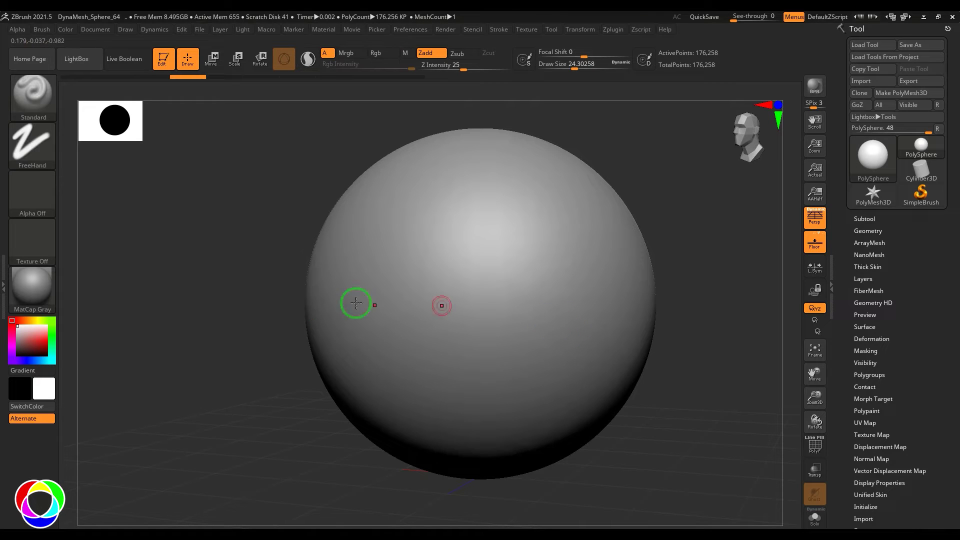
Switch the stroke type to DragRect and back to Dots
click(52, 131)
mouse_move(198, 163)
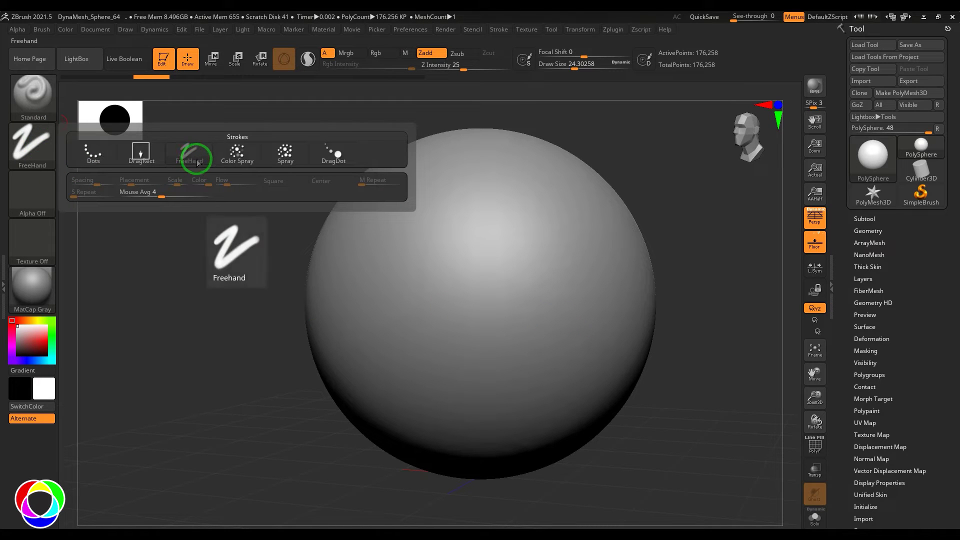
click(147, 160)
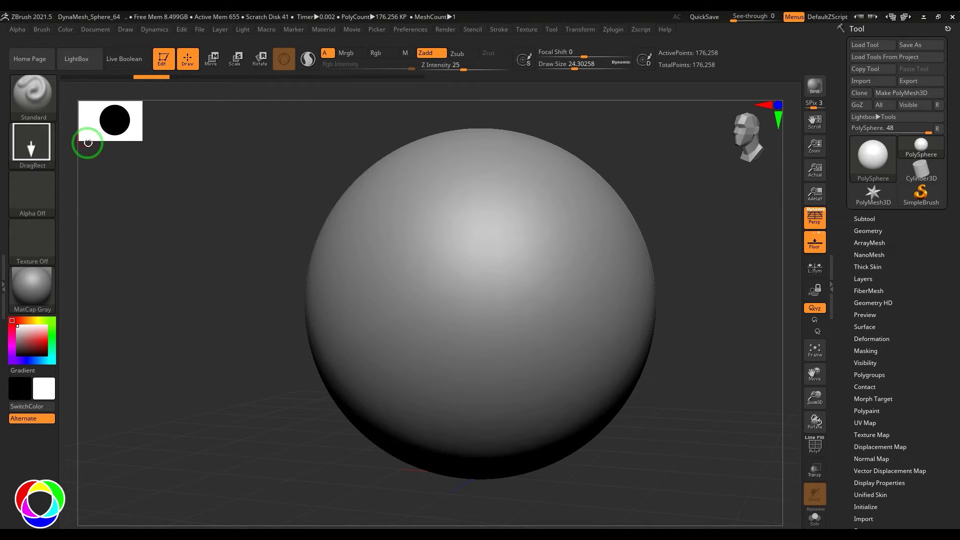
click(40, 146)
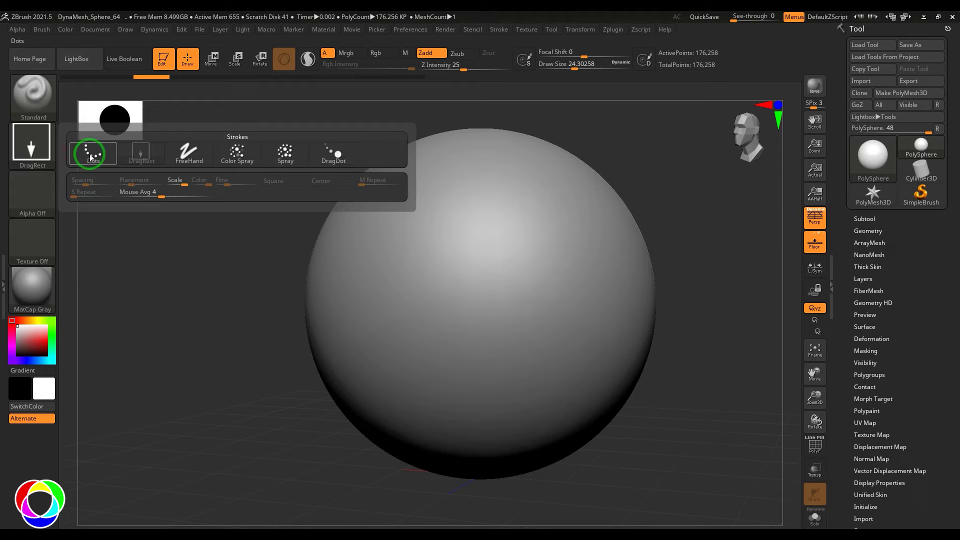
click(90, 151)
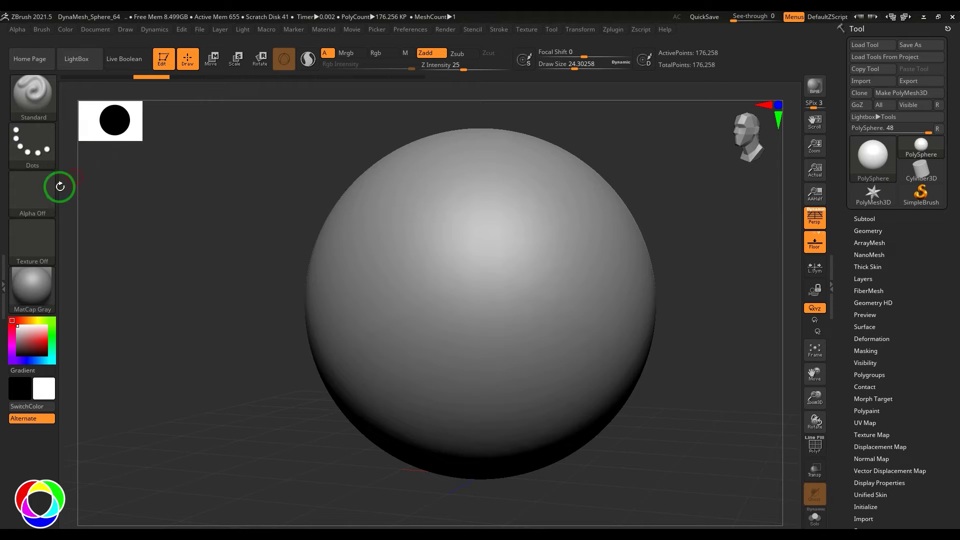
Apply Alpha 19 to the Standard brush and increase its draw size to about 86
click(38, 206)
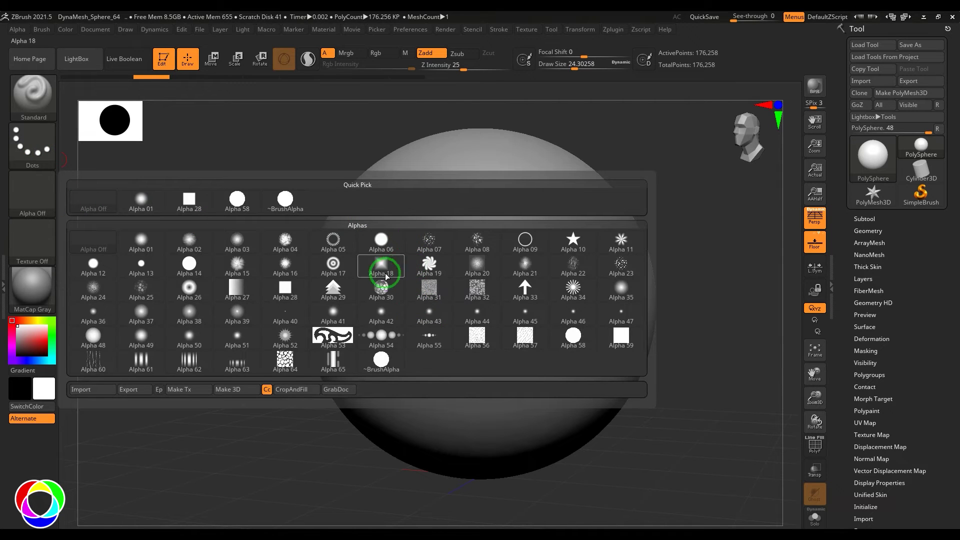
click(429, 270)
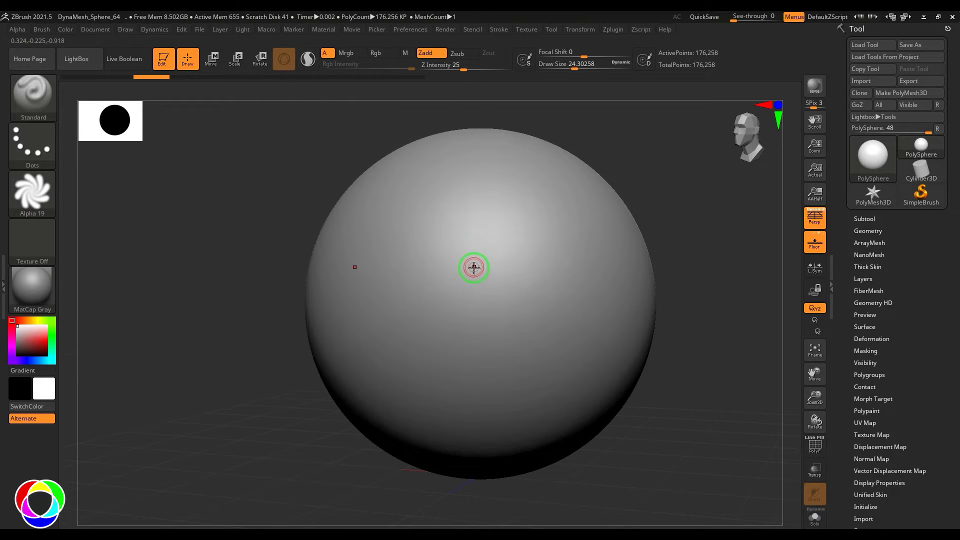
key(s)
drag(469, 265, 480, 269)
Sculpt a long curved stroke down the sphere with the swirl alpha and the Dots stroke type, and undo it
mouse_move(473, 215)
mouse_down()
mouse_move(489, 320)
mouse_move(441, 389)
mouse_move(465, 414)
mouse_up()
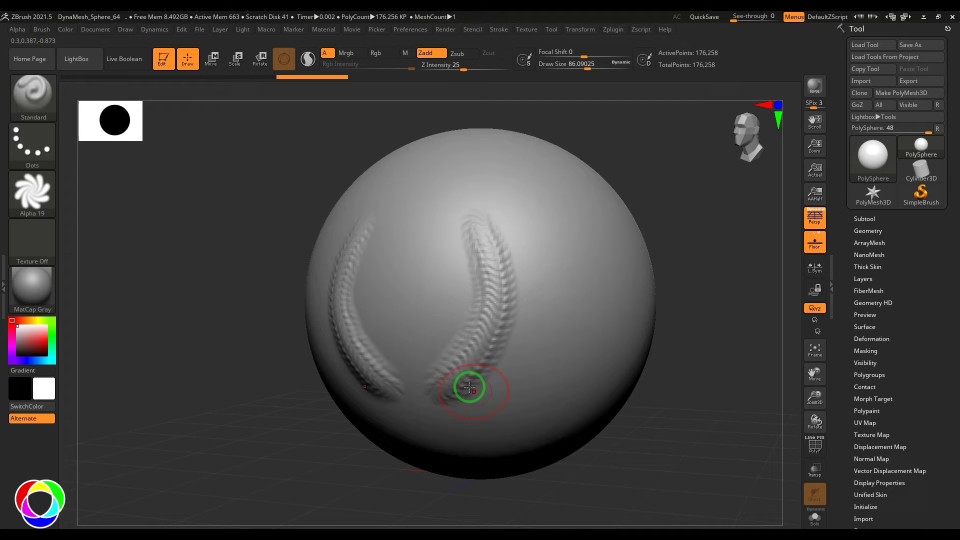
key(ctrl+z)
click(42, 194)
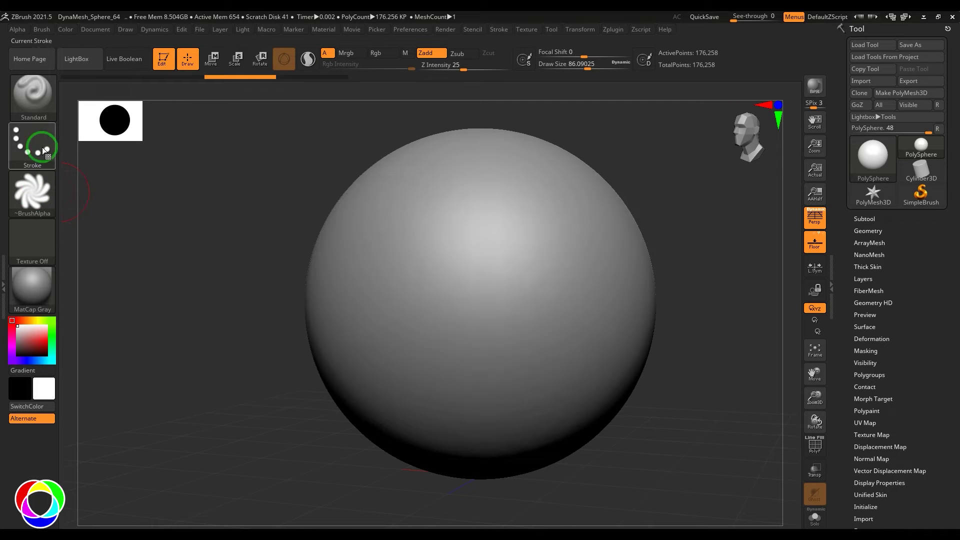
Switch the stroke type to DragRect, stamp the swirl alpha on the front of the sphere, and undo the stamp
click(42, 147)
click(140, 154)
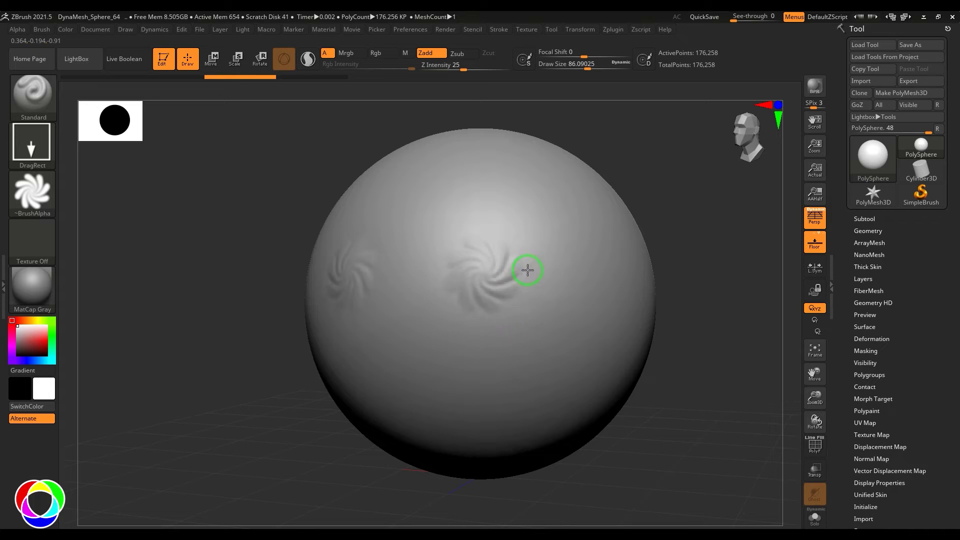
drag(527, 270, 537, 292)
key(ctrl+z)
Set the Z Intensity to 85 and try stamping the swirl alpha on the front of the sphere
drag(465, 65, 500, 65)
mouse_move(489, 279)
mouse_down()
mouse_move(532, 302)
mouse_move(541, 285)
mouse_move(514, 317)
mouse_move(535, 310)
mouse_move(540, 296)
mouse_move(575, 312)
mouse_up()
key(ctrl+z)
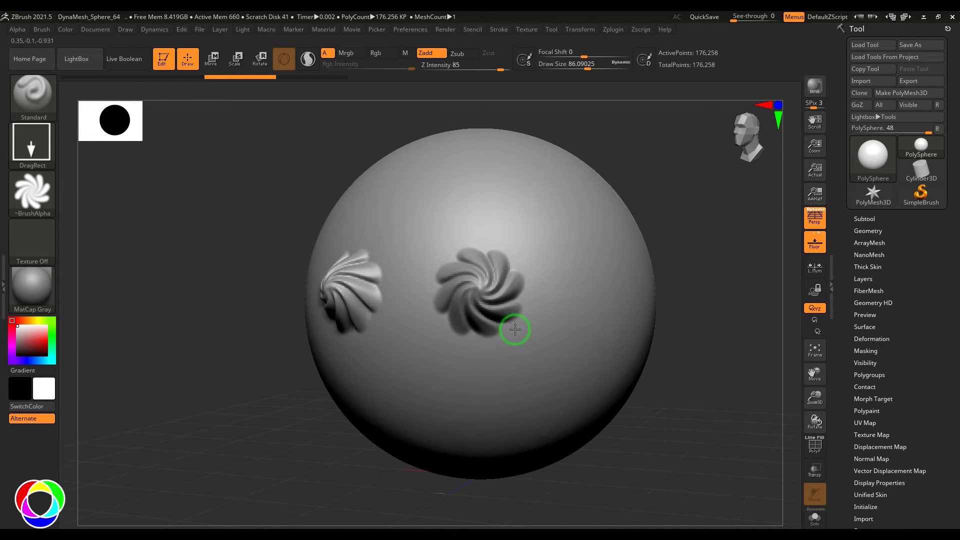
drag(525, 339, 546, 347)
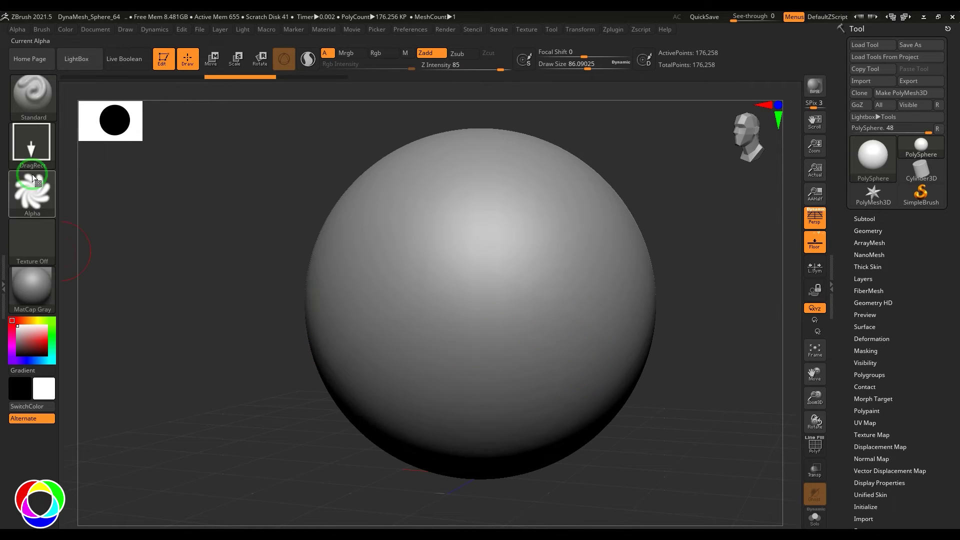
Change the Standard brush's stroke type to DragDot
click(31, 145)
click(333, 154)
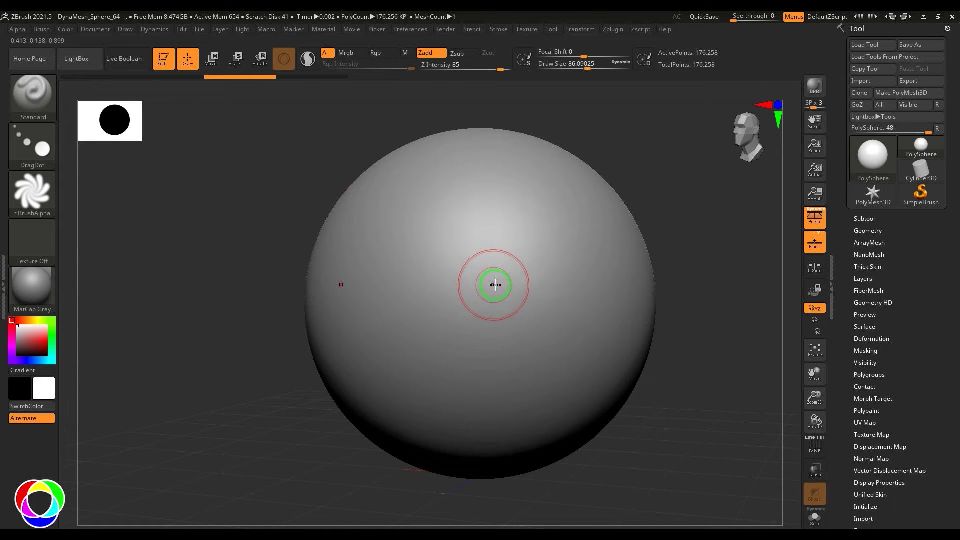
Set the draw size to about 139, place and reposition swirl stamps with DragDot on the sphere's front, and undo them
key(s)
drag(489, 283, 495, 283)
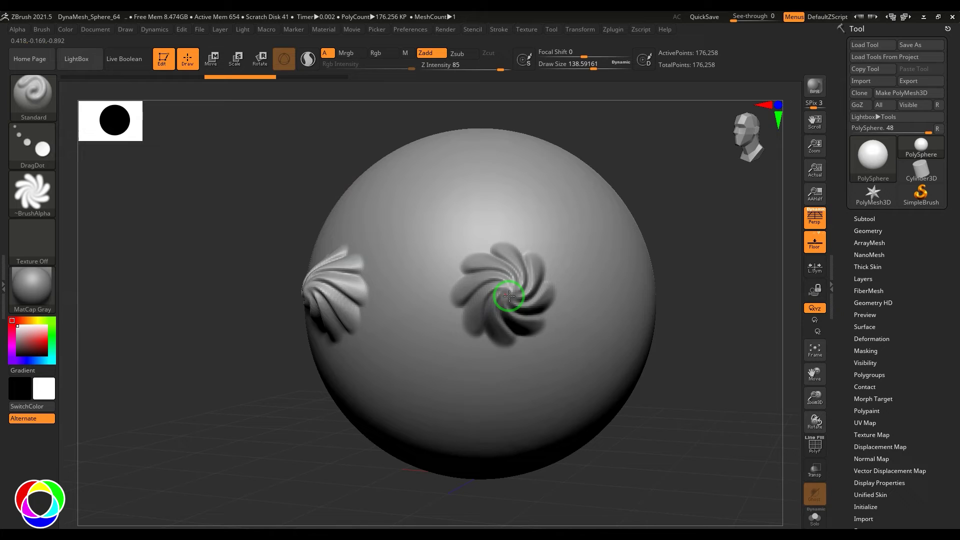
drag(549, 297, 490, 264)
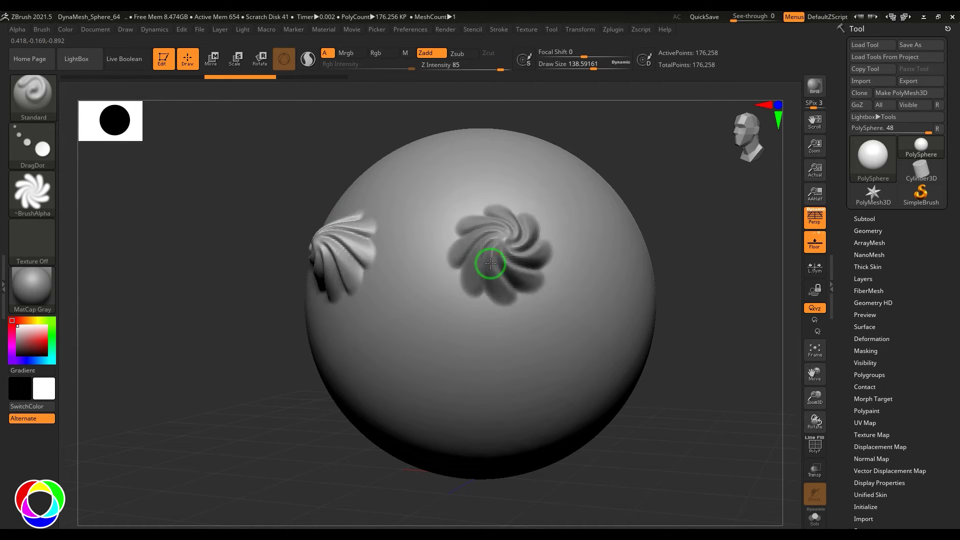
drag(473, 296, 496, 302)
key(ctrl+z)
Set the draw size to about 26 and place several small swirl stamps across the front of the sphere
key(s)
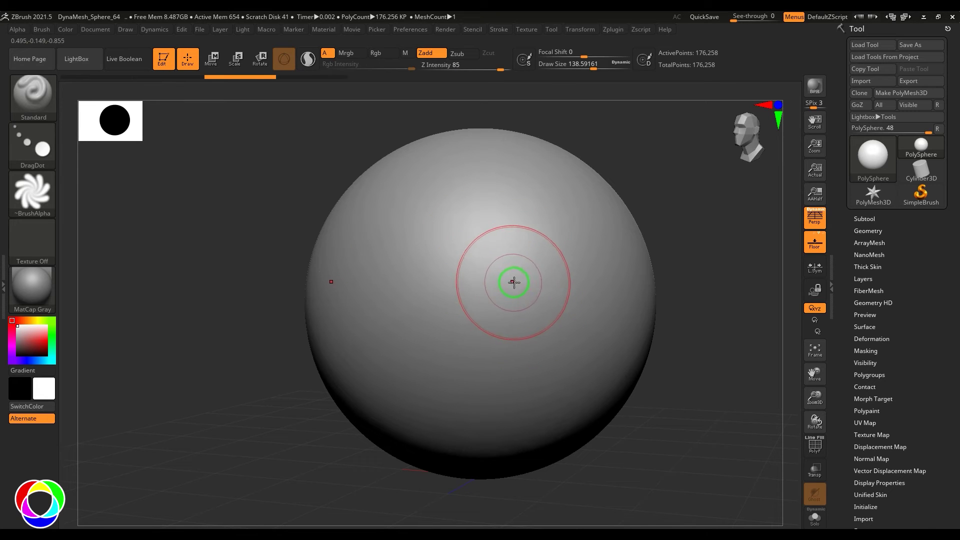
drag(509, 285, 503, 272)
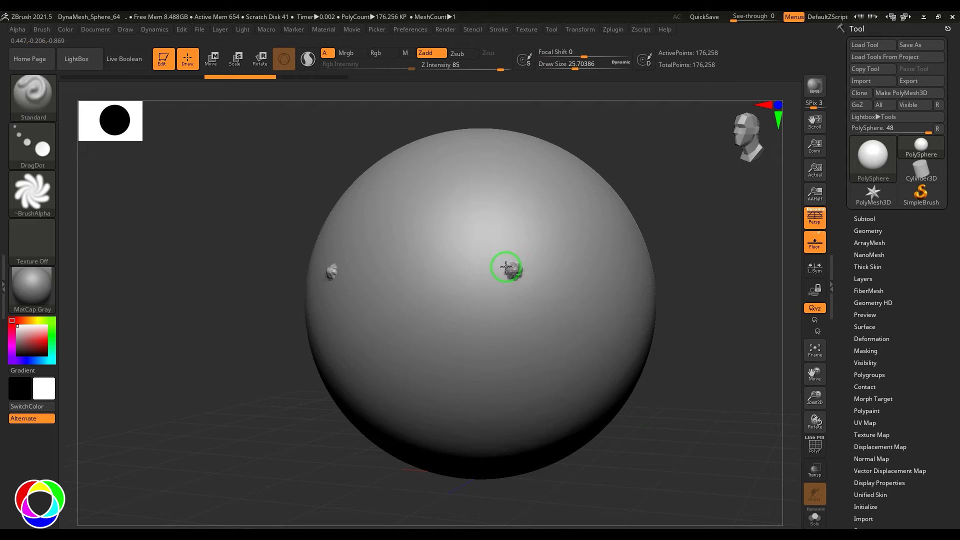
drag(436, 301, 484, 280)
click(465, 308)
click(449, 340)
drag(476, 349, 487, 353)
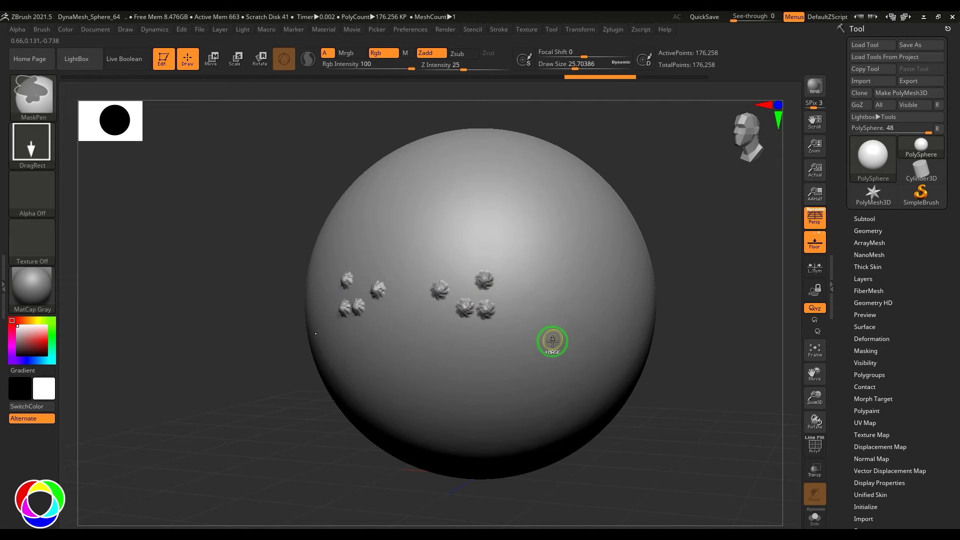
Undo all the small swirl stamps on the sphere
key(ctrl+z)
key(ctrl+z)
key(ctrl+z)
key(ctrl+z)
key(ctrl+z)
key(ctrl+z)
key(ctrl+z)
key(ctrl+z)
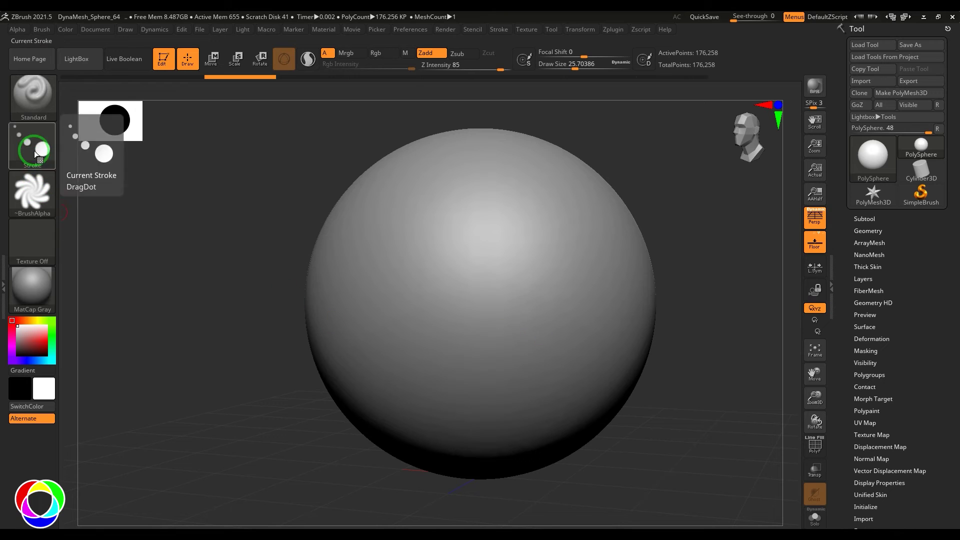
Change the stroke type to Spray and set the draw size to about 58
click(34, 151)
click(280, 151)
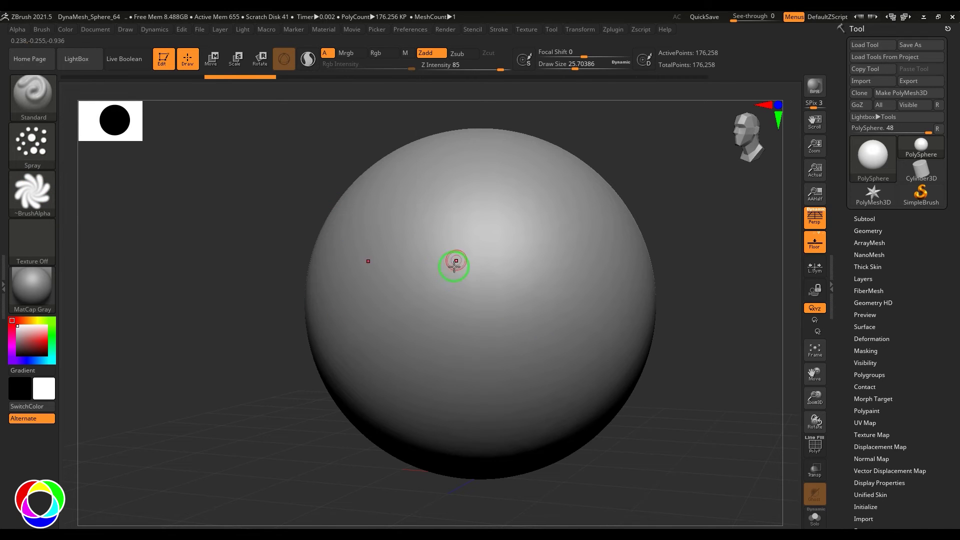
key(s)
drag(470, 274, 485, 324)
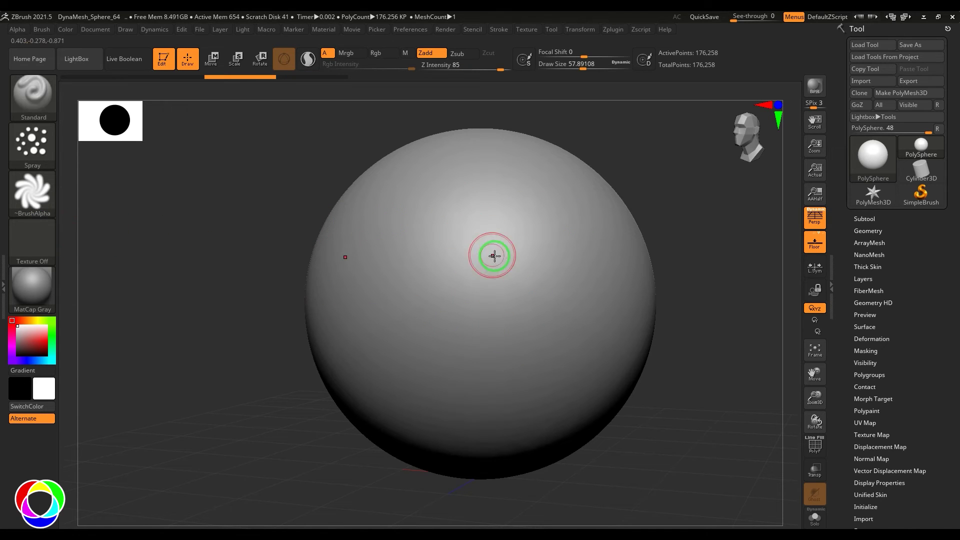
Set the Spray stroke's Placement variance to 1, try a diagonal stroke on the front of the sphere, and undo it
click(36, 164)
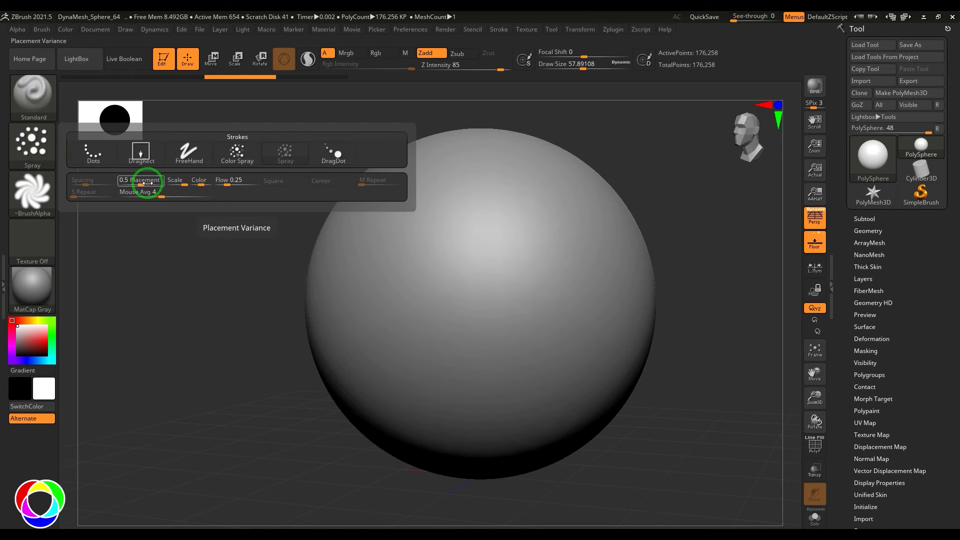
drag(139, 183, 155, 184)
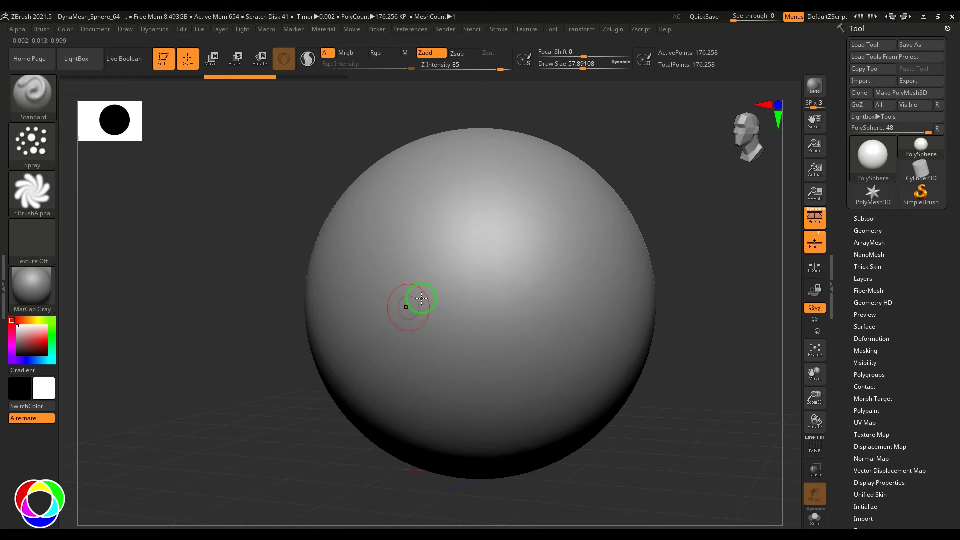
mouse_move(421, 299)
mouse_down()
mouse_move(476, 275)
mouse_move(521, 381)
mouse_up()
key(ctrl+z)
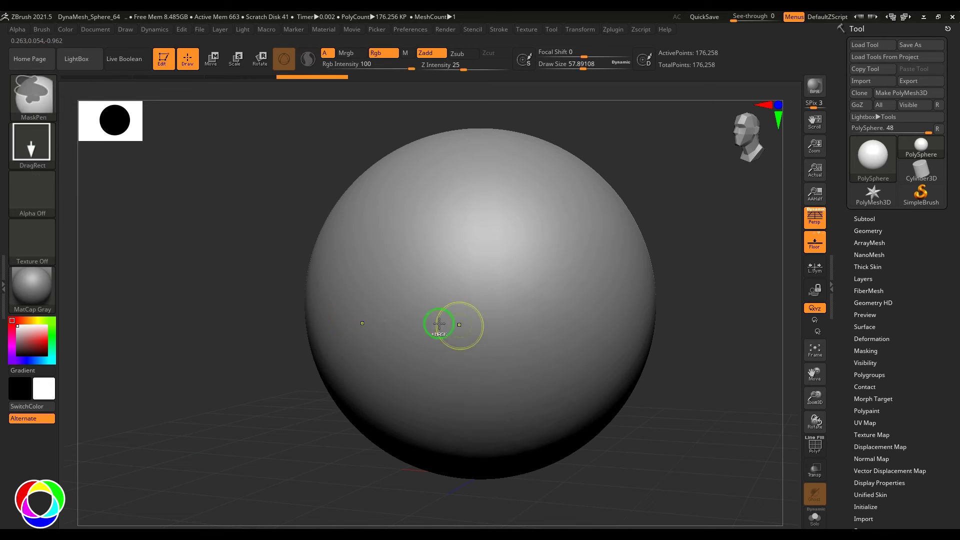
Set the Spray stroke's Flow variance to about 0.81, spray trial strokes across the sphere, and undo them
click(33, 145)
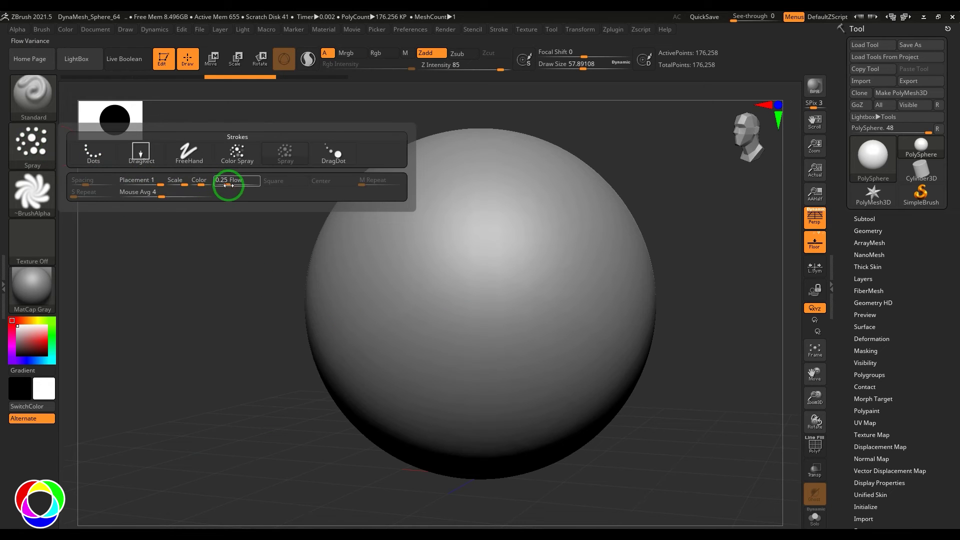
drag(228, 185, 222, 185)
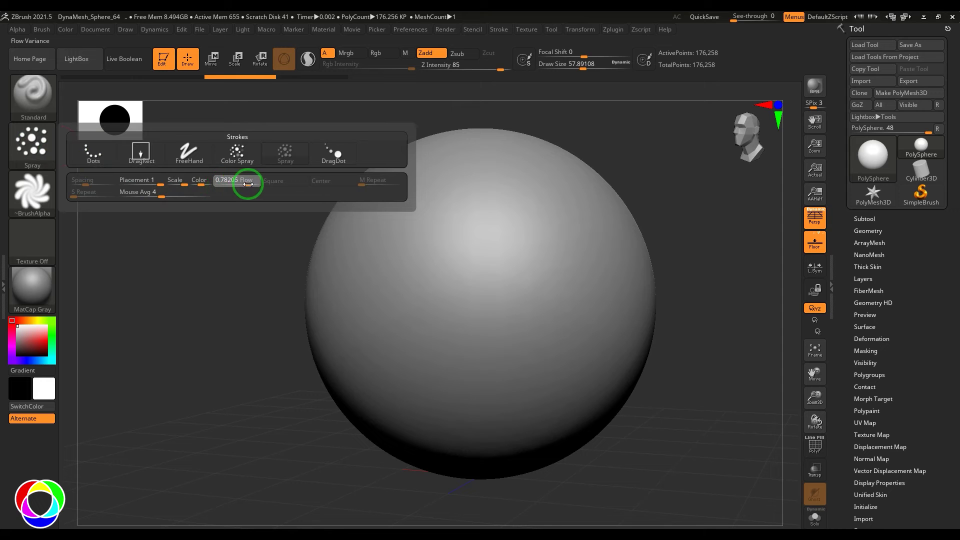
mouse_move(500, 208)
mouse_down()
mouse_move(516, 272)
mouse_move(500, 360)
mouse_up()
key(ctrl+z)
drag(428, 289, 568, 306)
drag(523, 367, 540, 382)
key(ctrl+z)
key(ctrl+z)
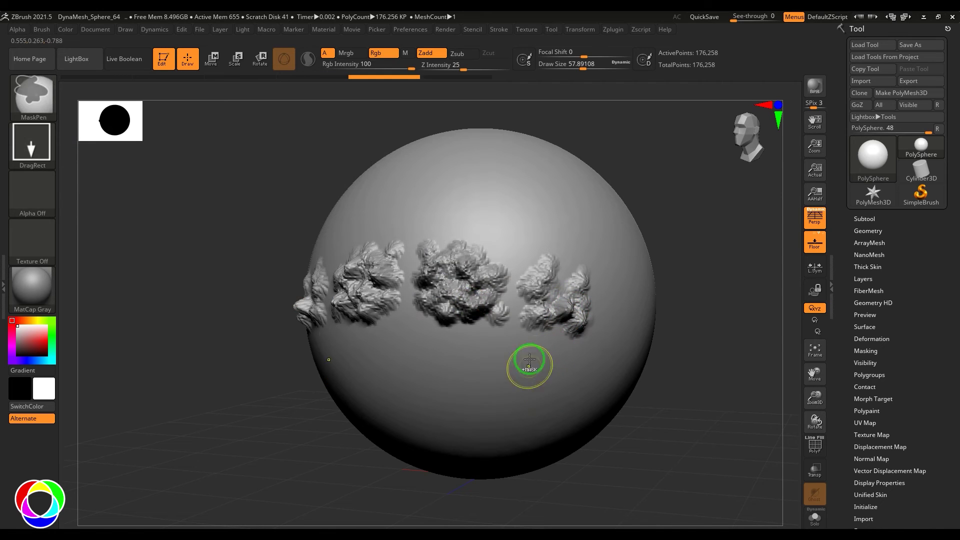
Adjust the Spray stroke's Color and Scale variance, spray a dense swirl patch on the sphere, and undo it
click(33, 144)
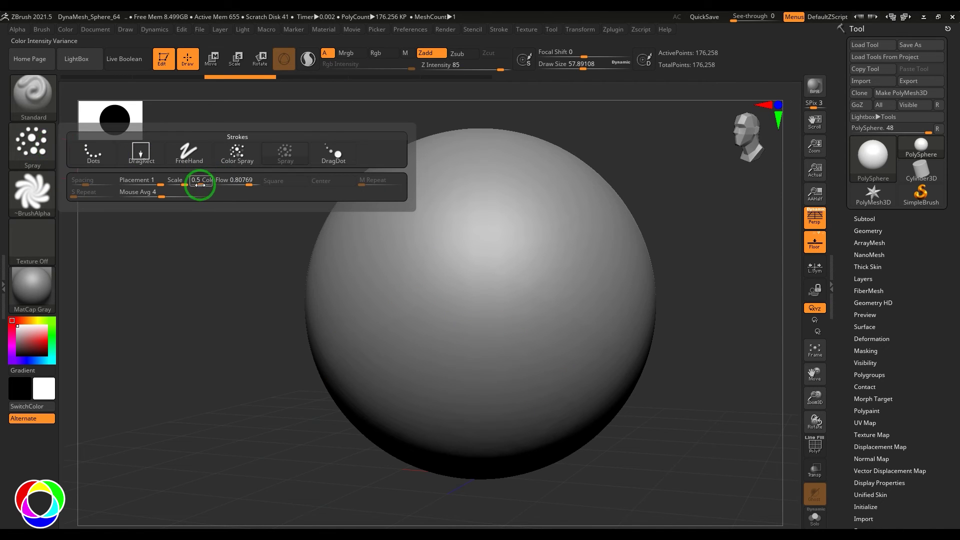
click(203, 183)
click(33, 145)
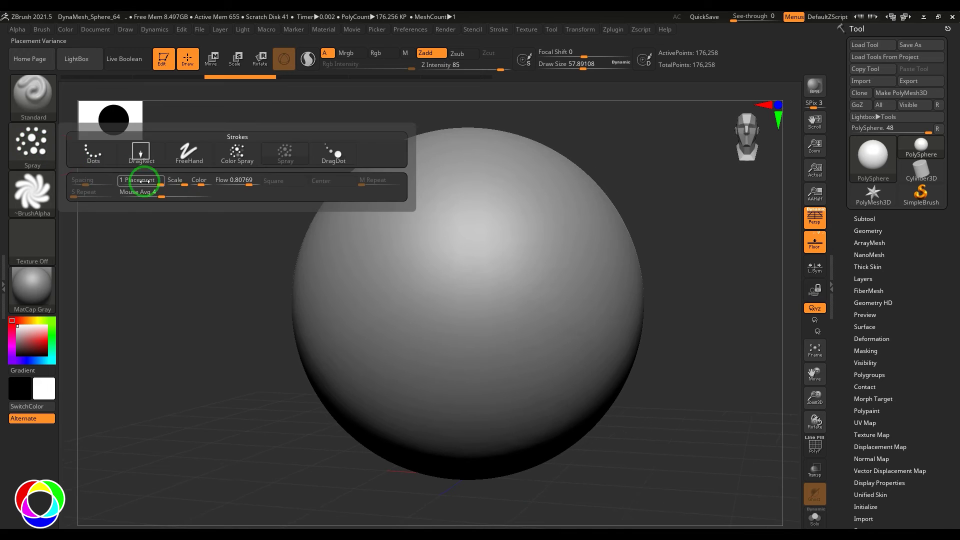
mouse_move(181, 183)
mouse_down()
mouse_move(167, 185)
mouse_move(191, 186)
mouse_up()
drag(473, 255, 520, 298)
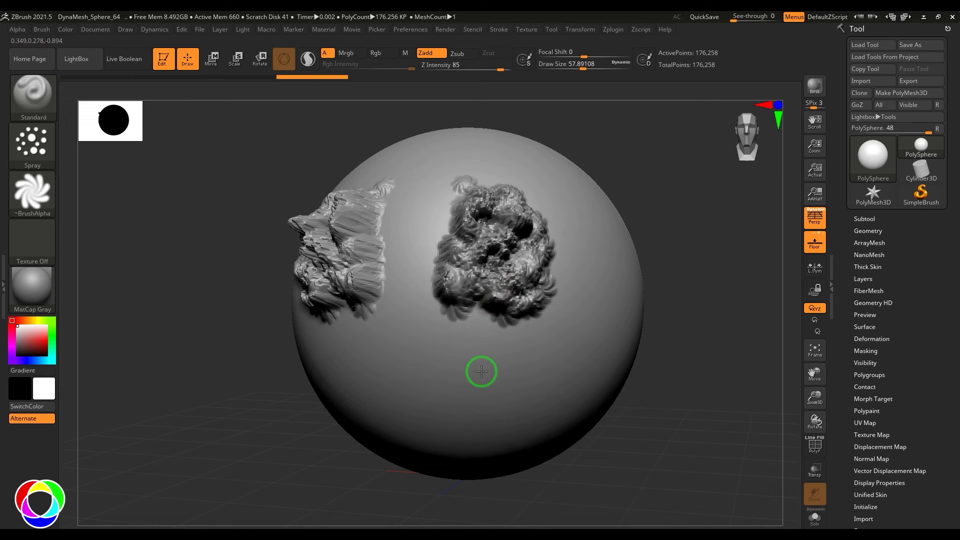
mouse_move(481, 372)
mouse_down()
mouse_move(454, 370)
mouse_move(465, 368)
mouse_up()
key(ctrl+z)
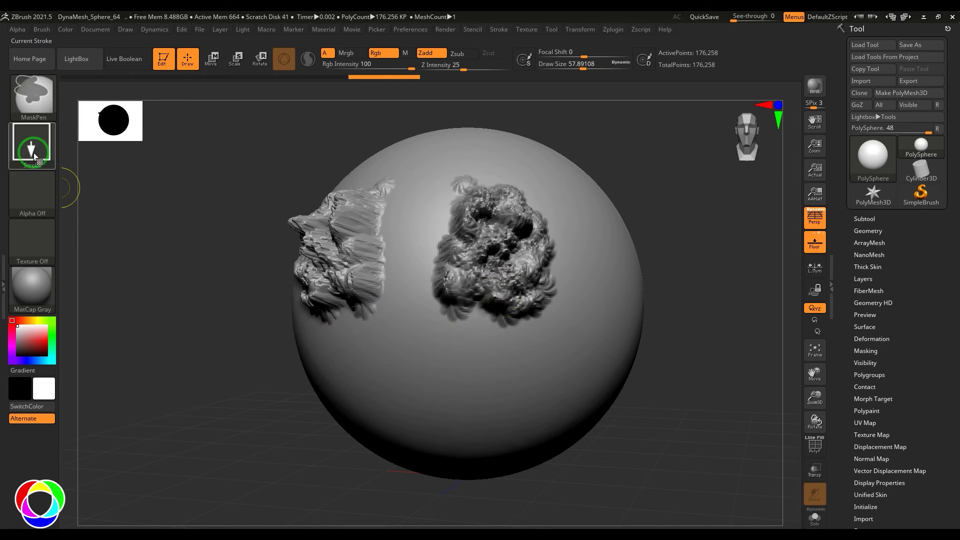
key(ctrl+z)
Try a long vertical Spray stroke with the swirl alpha down the front of the sphere and undo it
click(32, 145)
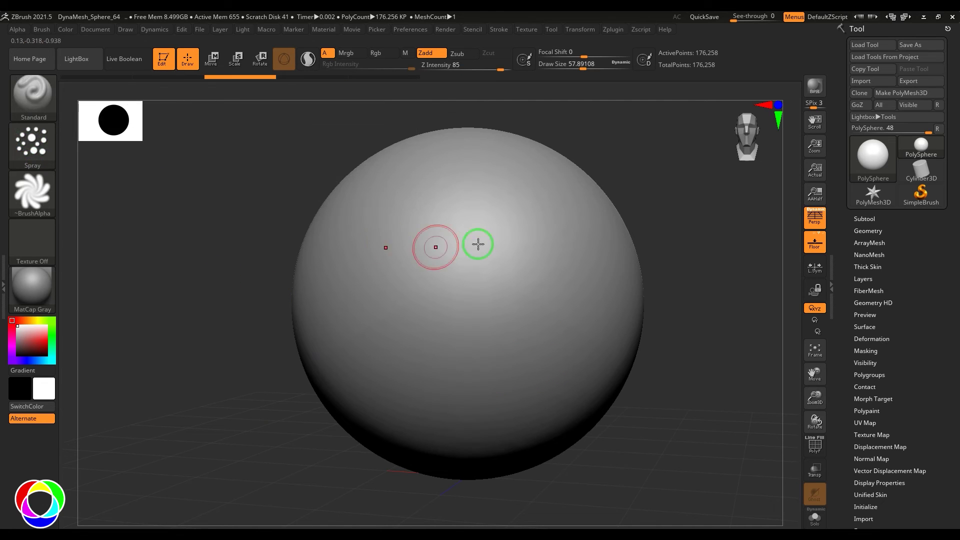
mouse_move(476, 242)
mouse_down()
mouse_move(482, 279)
mouse_move(456, 365)
mouse_move(478, 351)
mouse_up()
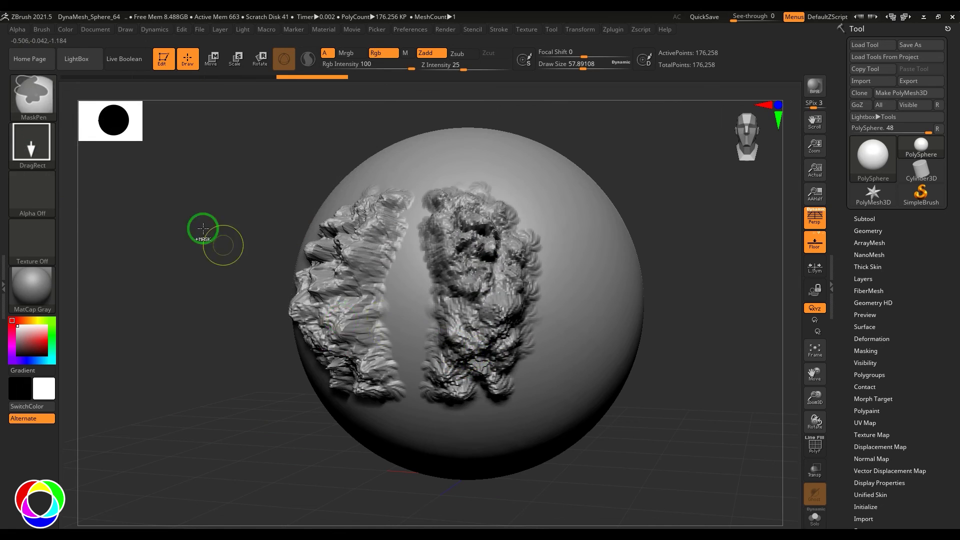
key(ctrl+z)
click(32, 145)
drag(182, 183, 189, 183)
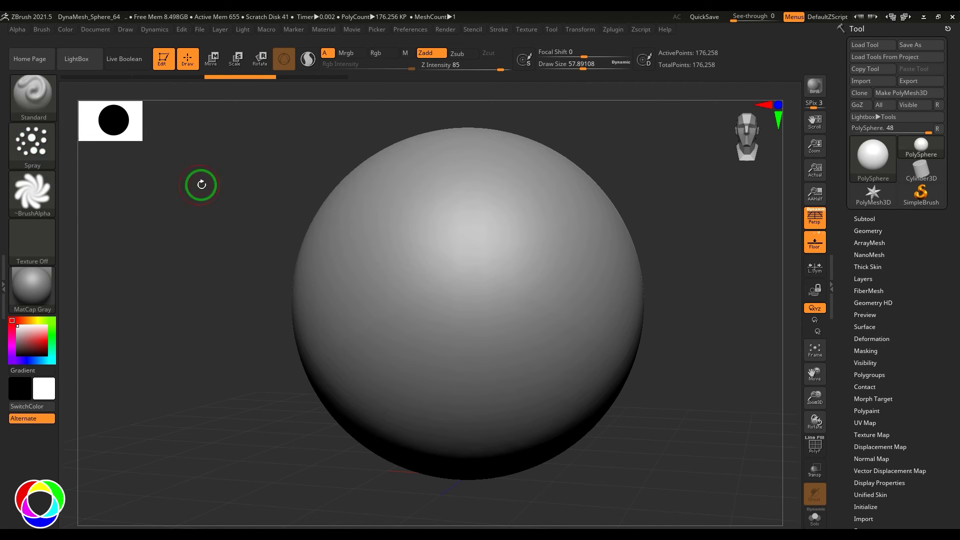
click(37, 145)
click(240, 179)
drag(261, 180, 269, 180)
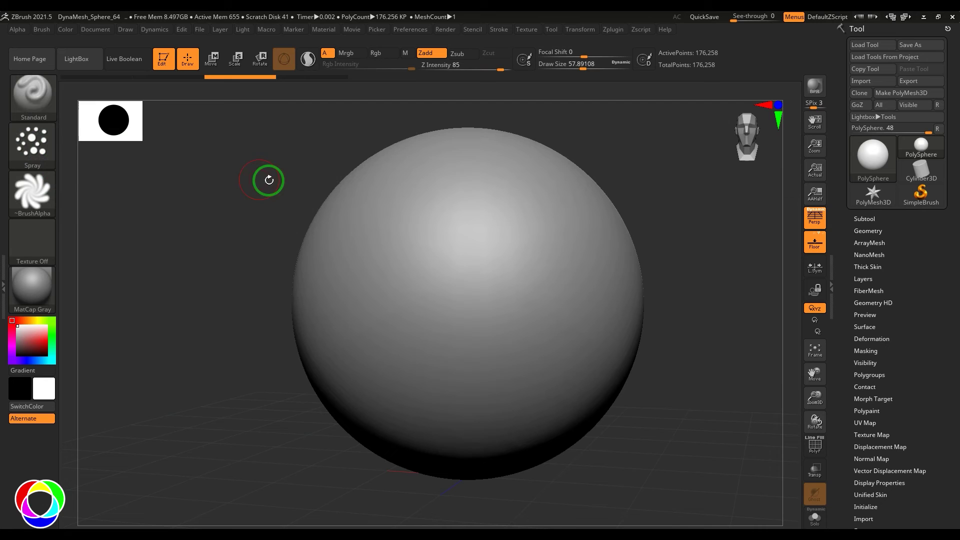
Change the stroke type to Color Spray and choose red as the main color
click(12, 146)
click(240, 150)
click(35, 157)
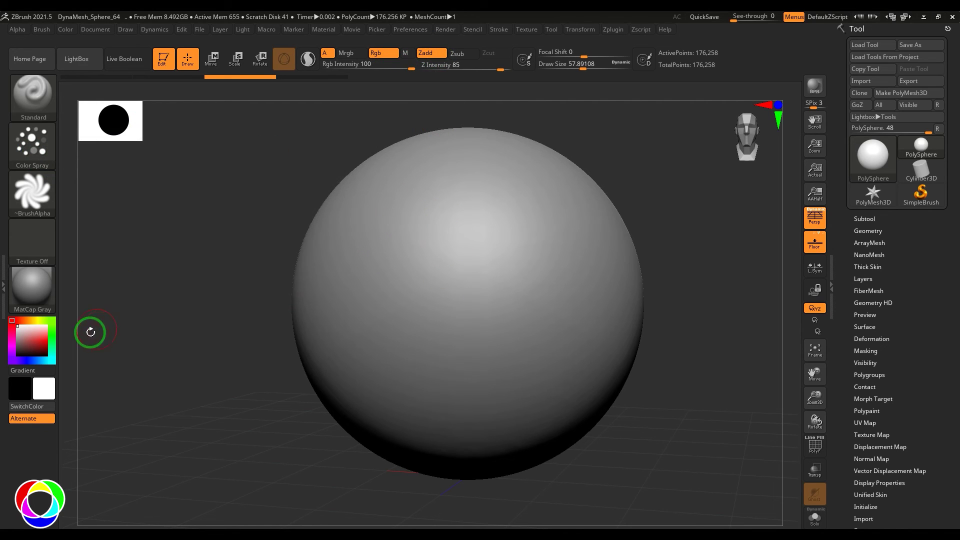
click(49, 342)
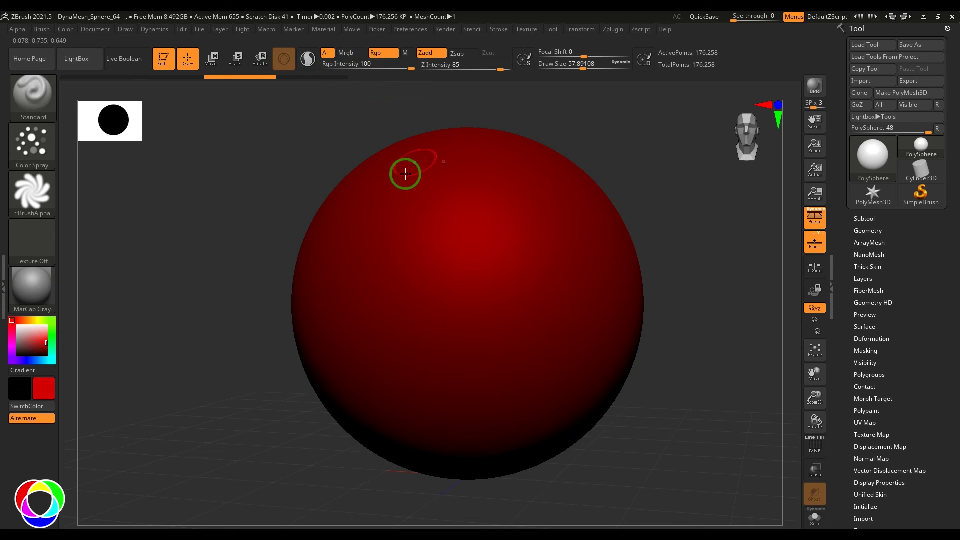
Try a red Color Spray stroke, undo it, and turn on Colorize in the sphere's Polypaint settings
drag(451, 245, 500, 321)
key(ctrl+z)
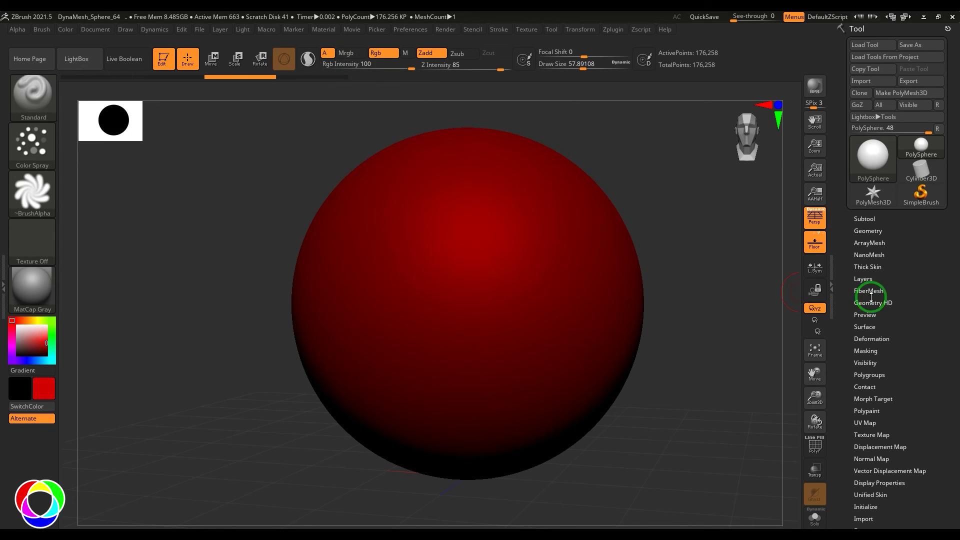
drag(914, 298, 912, 235)
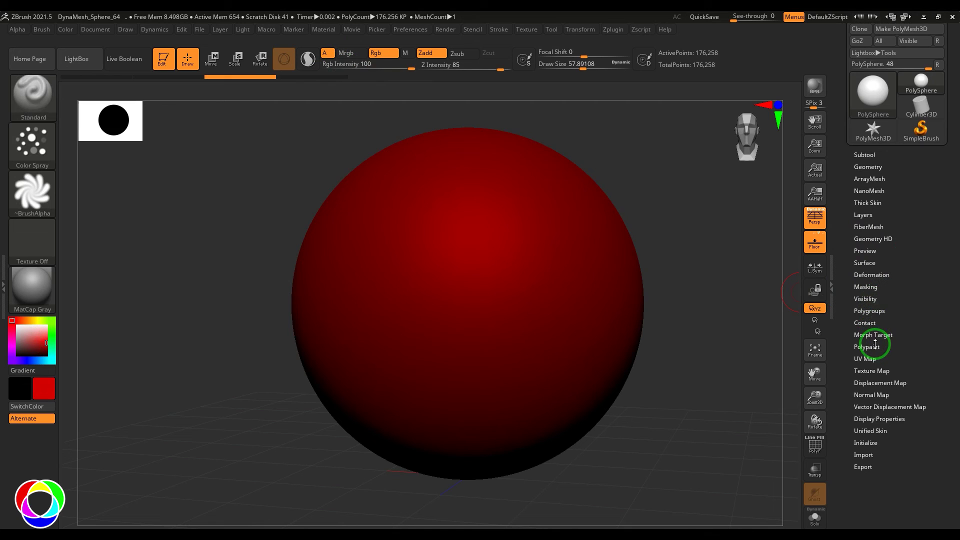
click(875, 345)
scroll(900, 290, down, 3)
click(884, 317)
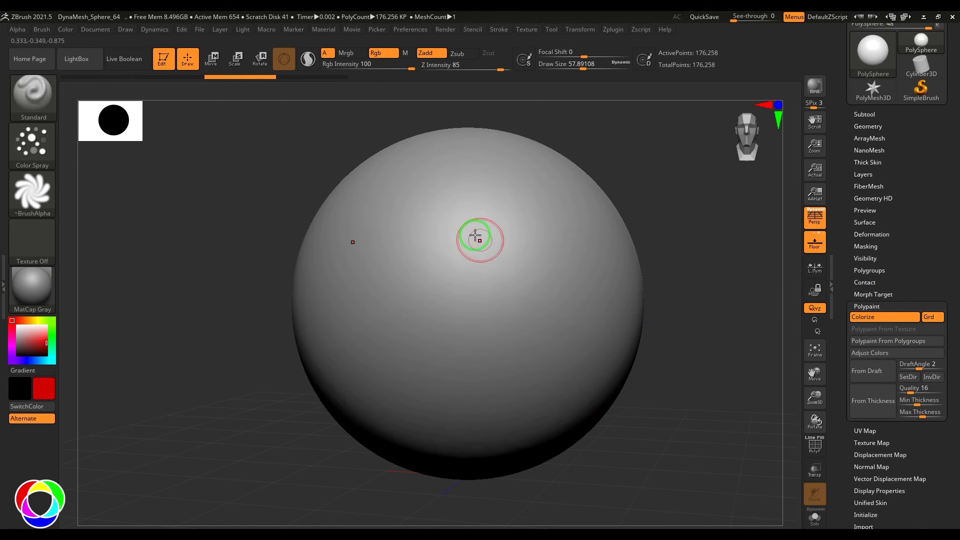
Try red Color Spray strokes across the front of the sphere and undo them
mouse_move(475, 236)
mouse_down()
mouse_move(497, 328)
mouse_move(526, 326)
mouse_up()
key(ctrl+z)
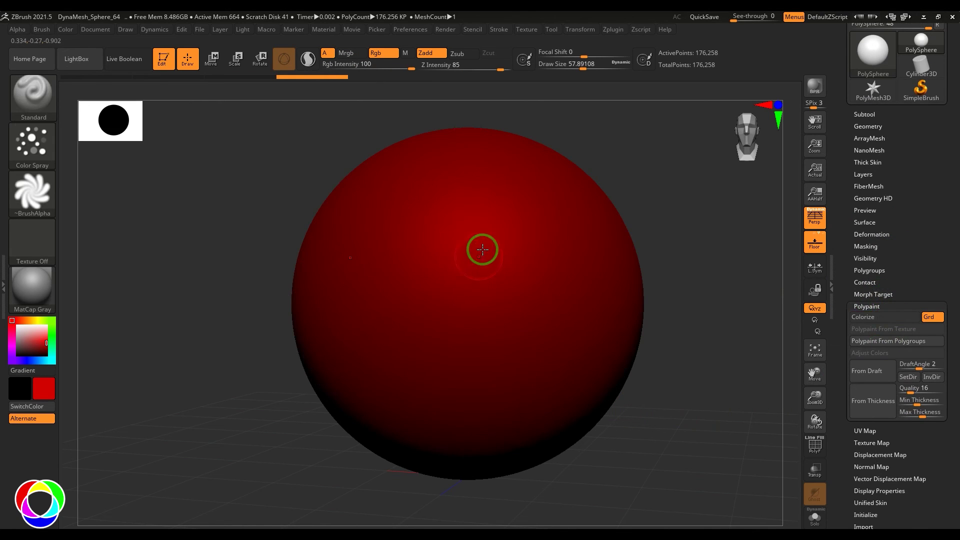
drag(482, 249, 575, 295)
click(876, 317)
key(ctrl+z)
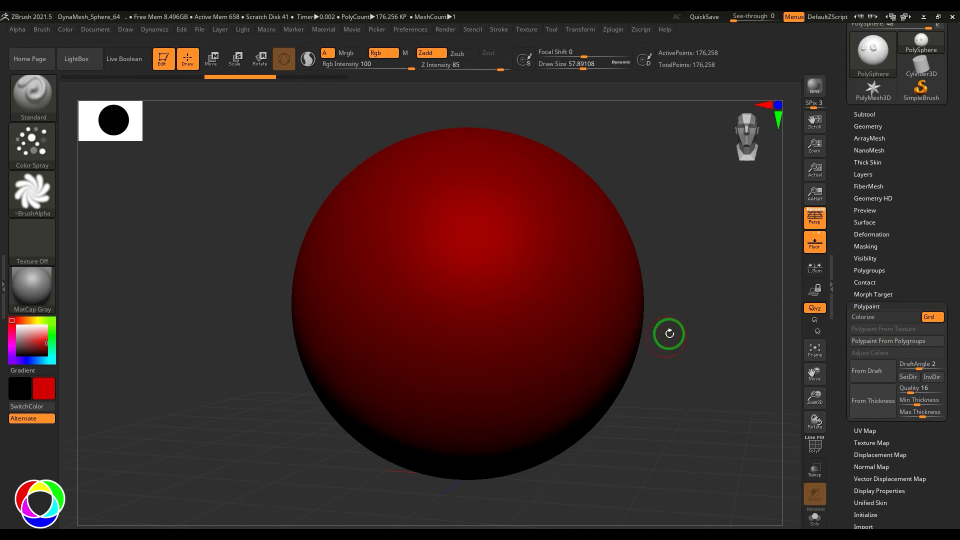
Turn Colorize on for the sphere and paint a large green patch on its front with Zadd turned off
click(874, 318)
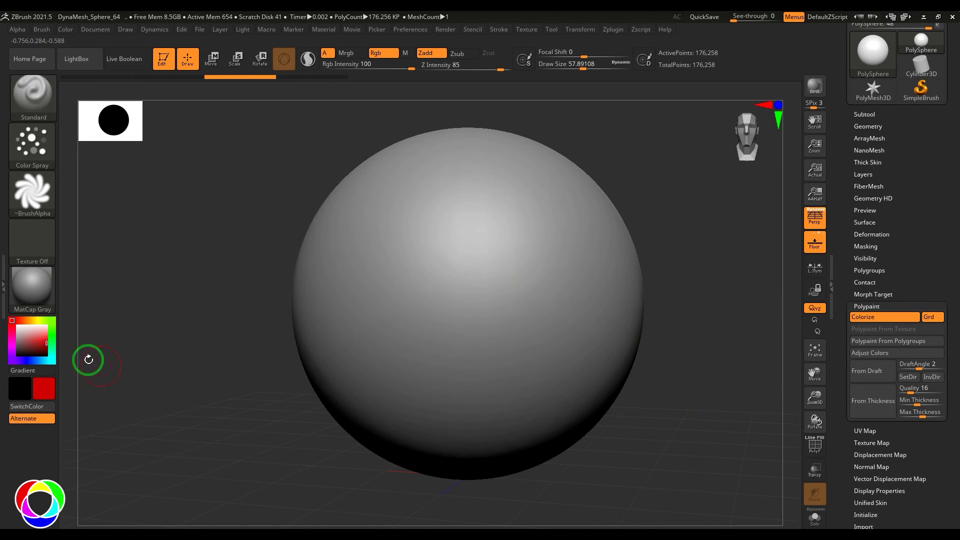
click(53, 331)
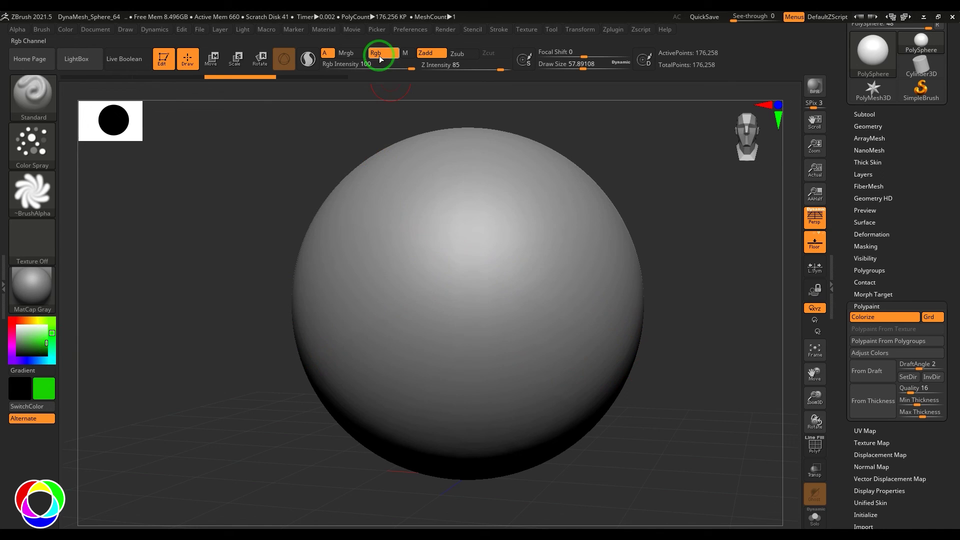
mouse_move(453, 235)
mouse_down()
mouse_move(469, 255)
mouse_move(461, 360)
mouse_move(545, 262)
mouse_move(508, 301)
mouse_move(443, 313)
mouse_move(520, 380)
mouse_up()
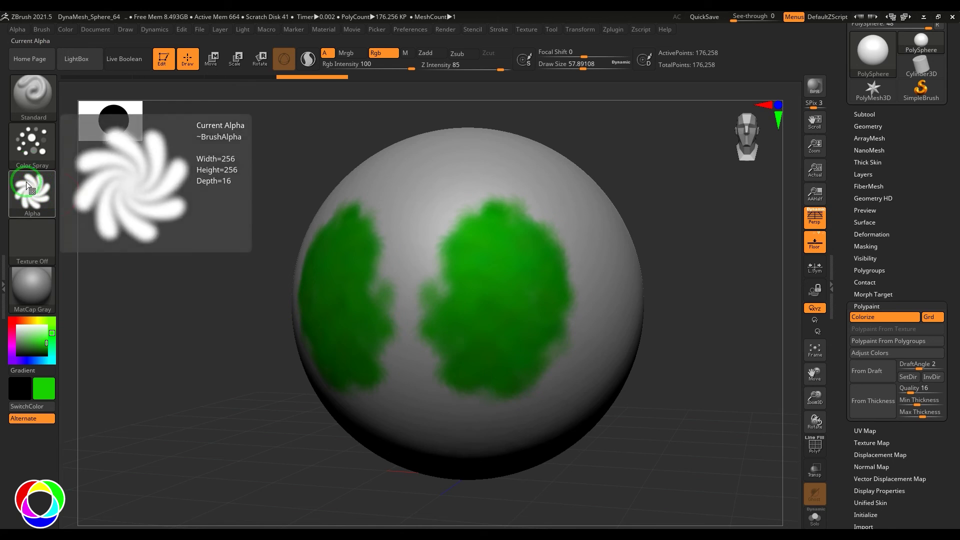
Raise the Color Spray stroke's Color variance and paint varied colors between and over the green patches
click(32, 145)
drag(198, 185, 215, 189)
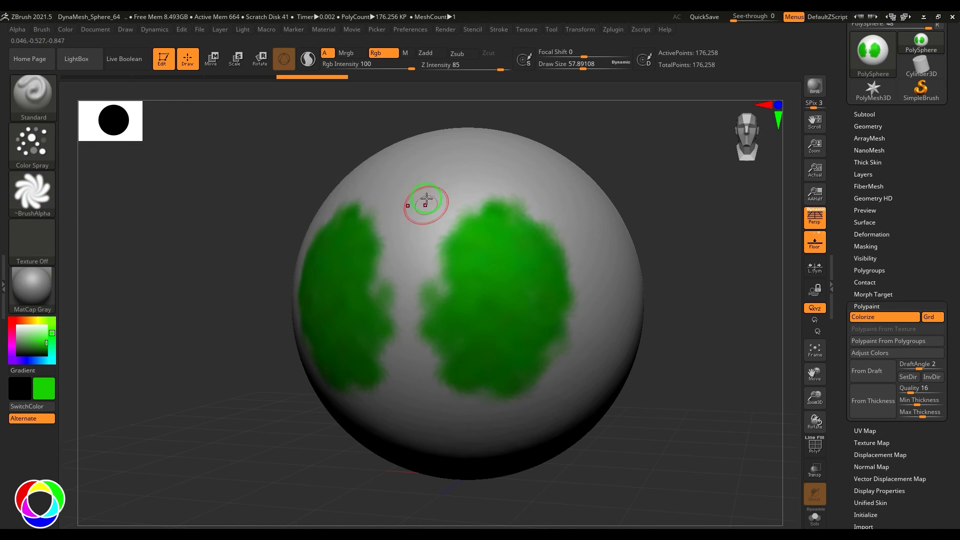
mouse_move(425, 204)
mouse_down()
mouse_move(438, 396)
mouse_move(484, 337)
mouse_move(455, 253)
mouse_up()
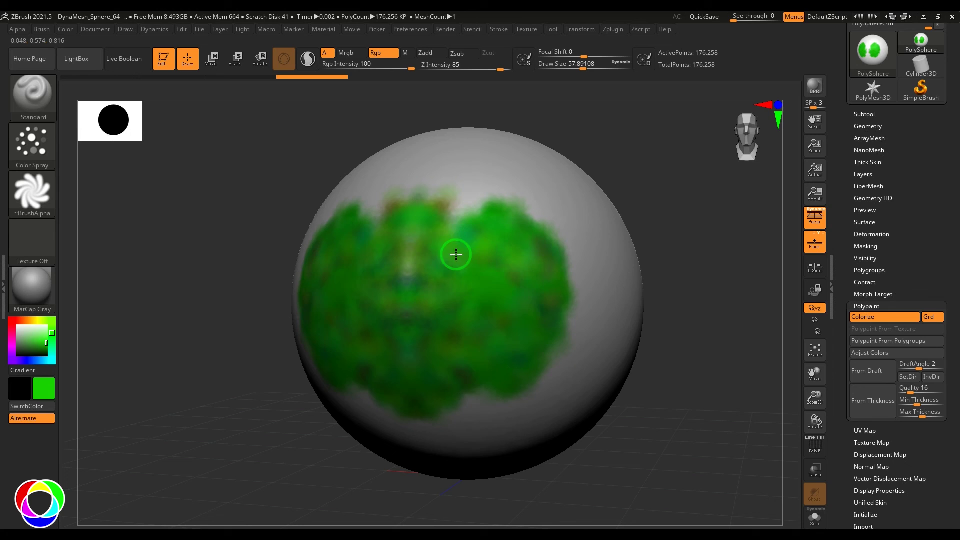
Set the Color Spray stroke's Color variance to 0 and Placement to 1, painting even green over the sphere's front with each setting
click(45, 151)
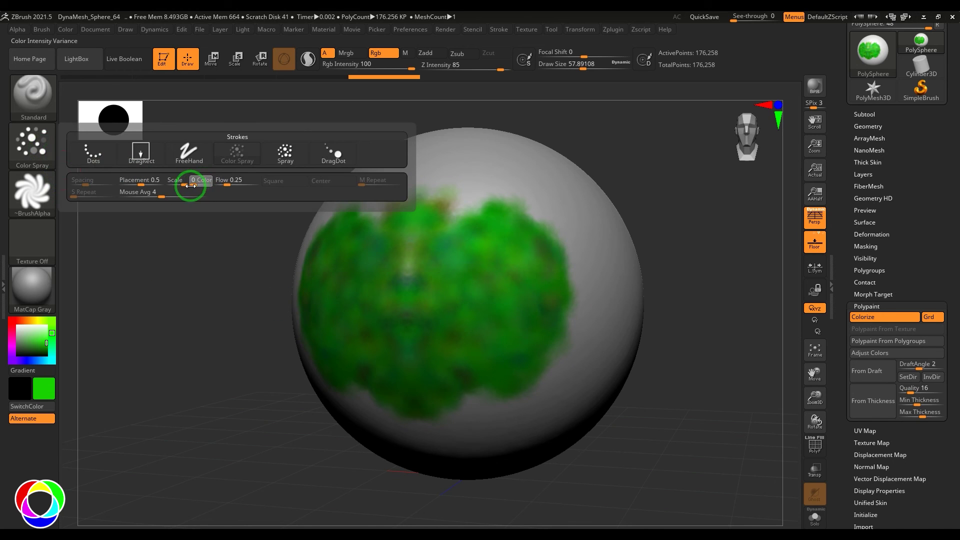
mouse_move(568, 223)
mouse_down()
mouse_move(542, 369)
mouse_move(500, 408)
mouse_up()
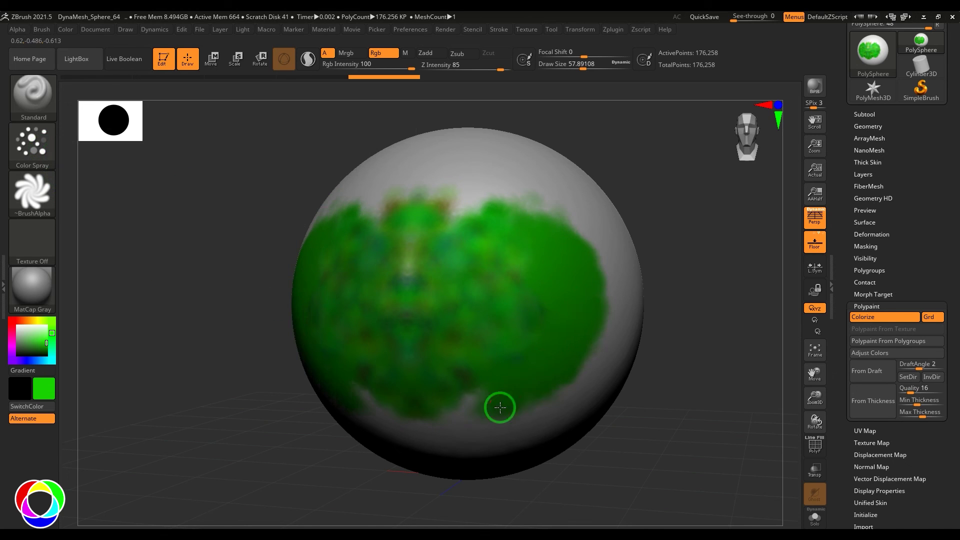
click(27, 150)
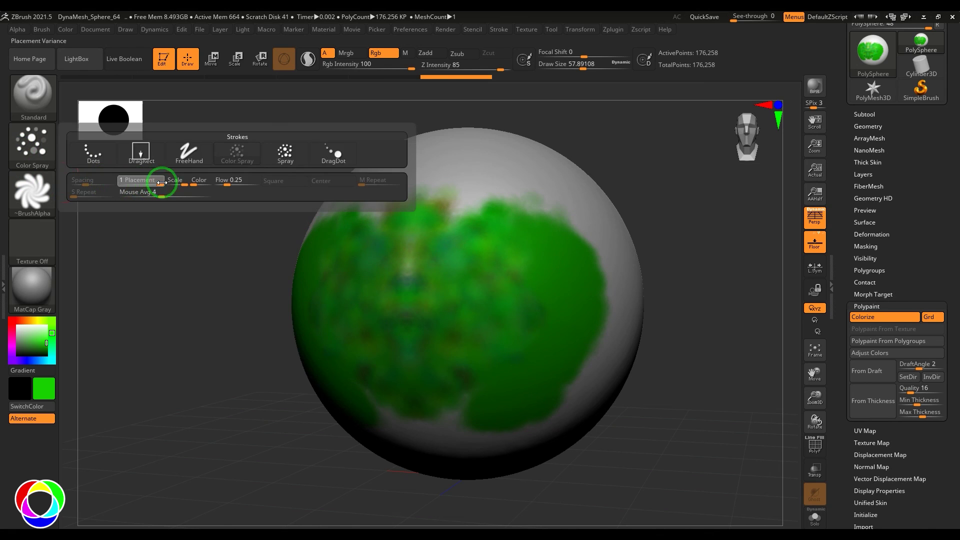
mouse_move(489, 187)
mouse_down()
mouse_move(500, 195)
mouse_move(495, 178)
mouse_move(580, 282)
mouse_move(480, 433)
mouse_move(531, 395)
mouse_up()
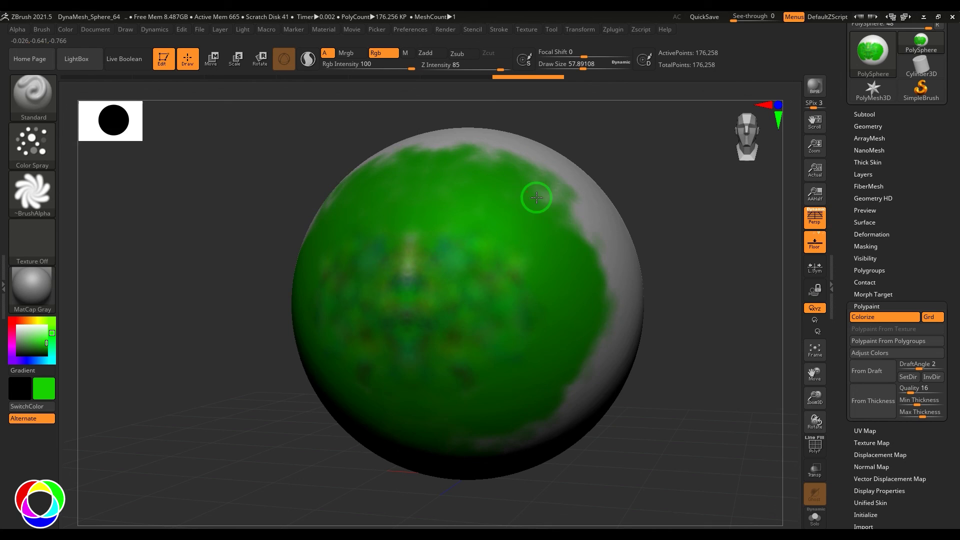
drag(537, 197, 597, 280)
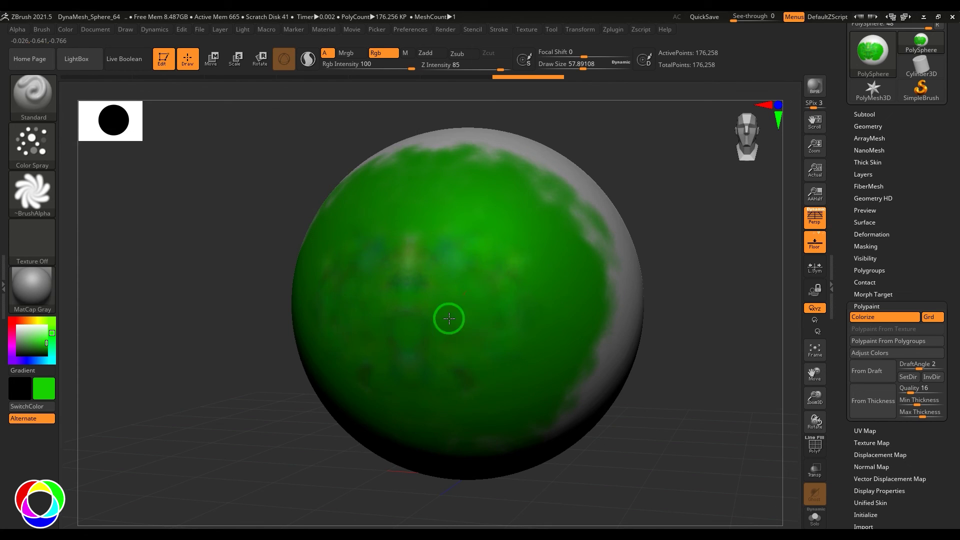
click(32, 142)
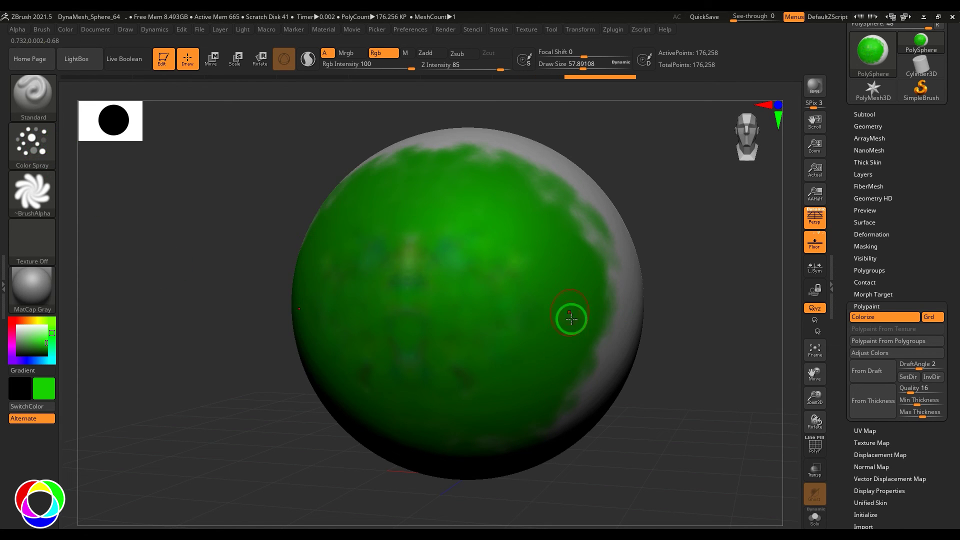
drag(588, 289, 591, 342)
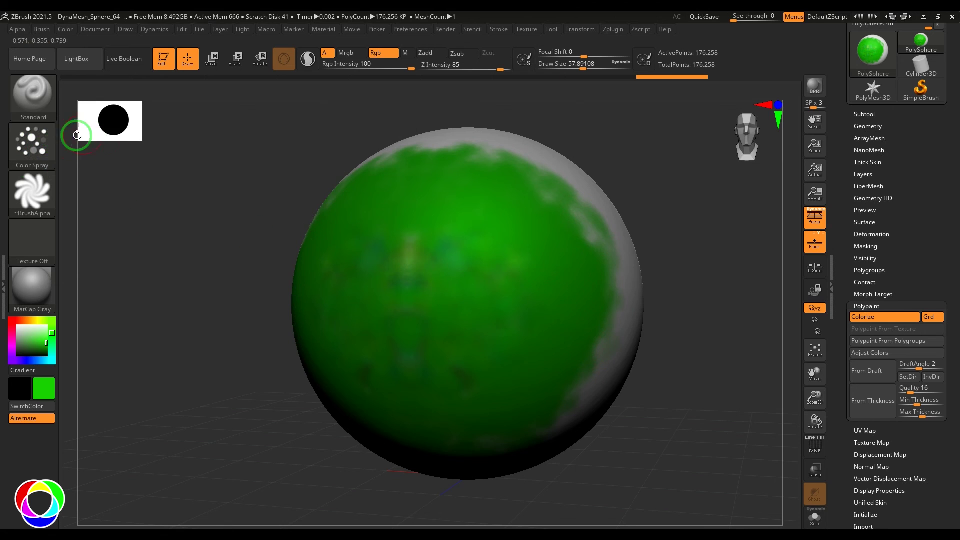
Open the brush's stroke type choices and go to the DragDot stroke
click(32, 141)
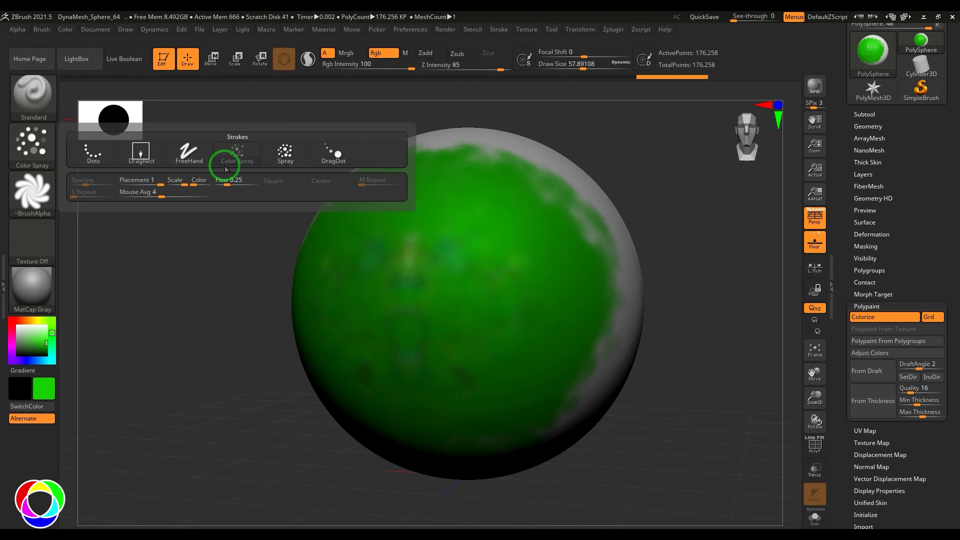
mouse_move(352, 162)
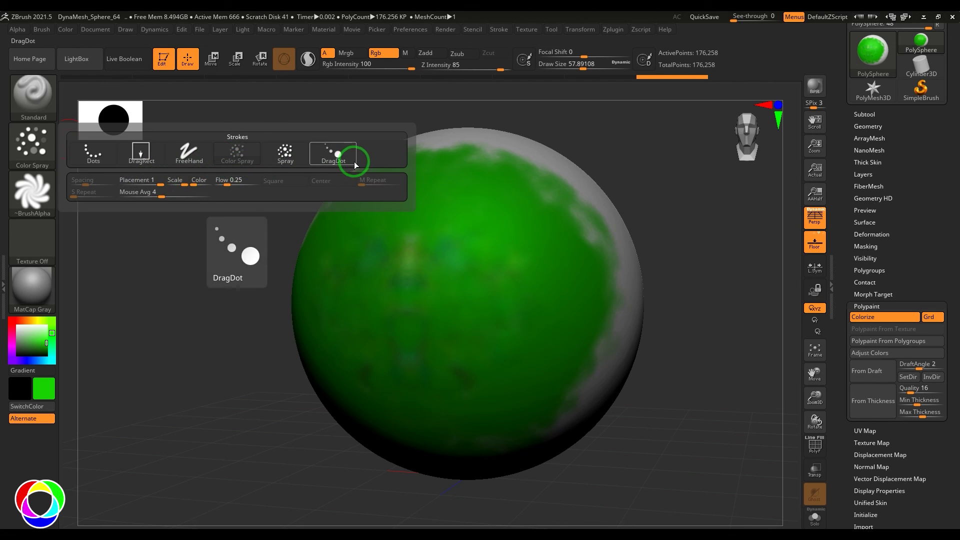